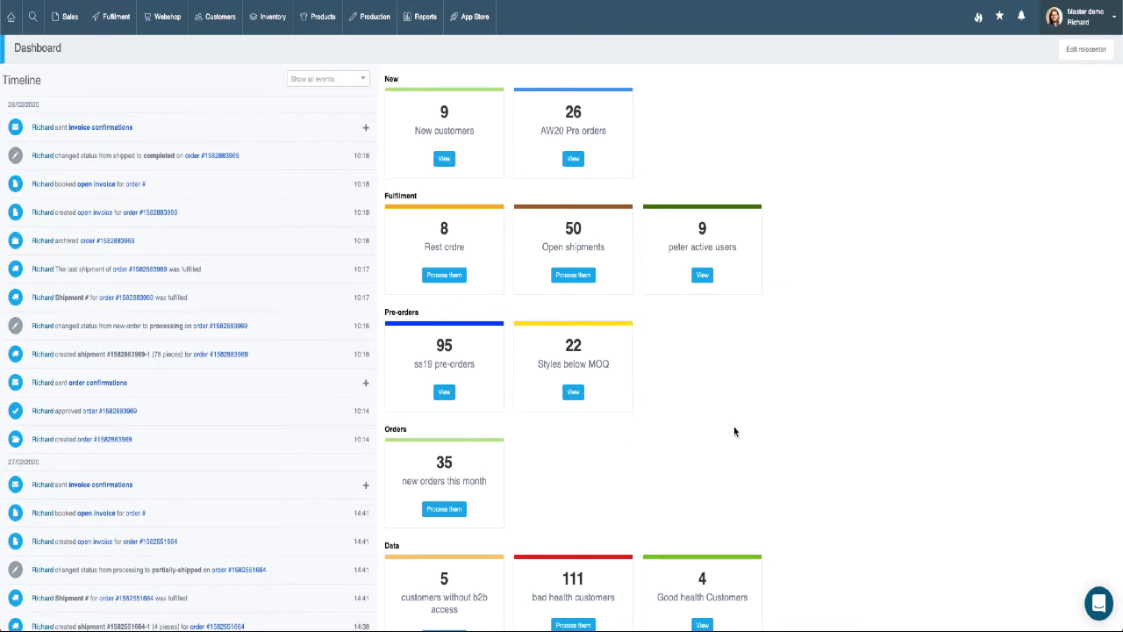
# Start a new B2B sales order.
pyautogui.moveTo(66, 26)
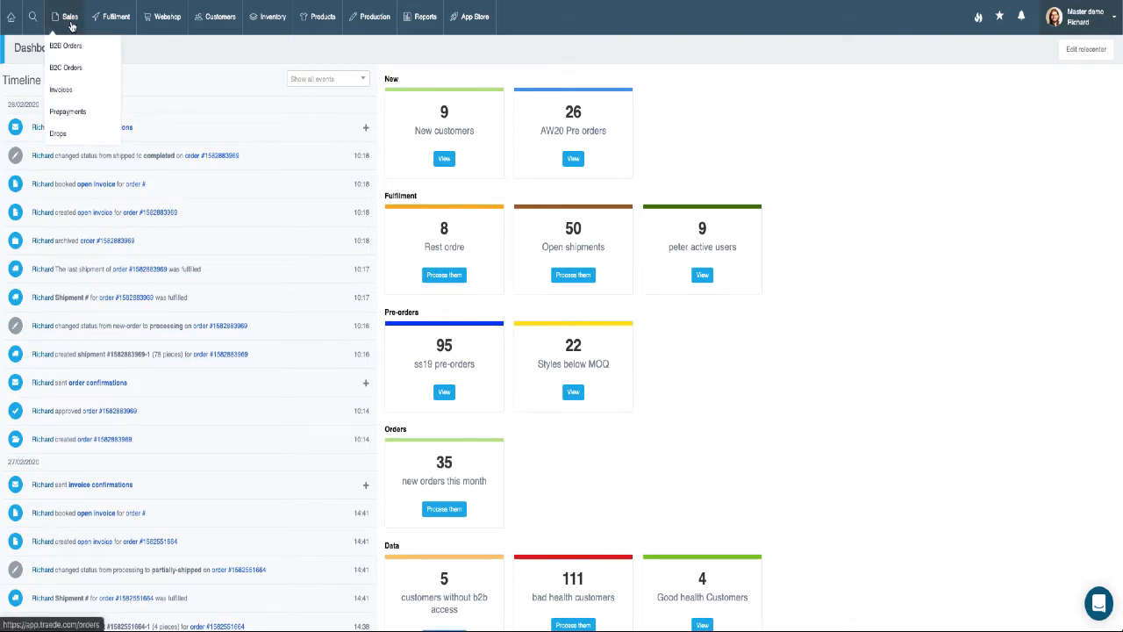
pyautogui.click(72, 26)
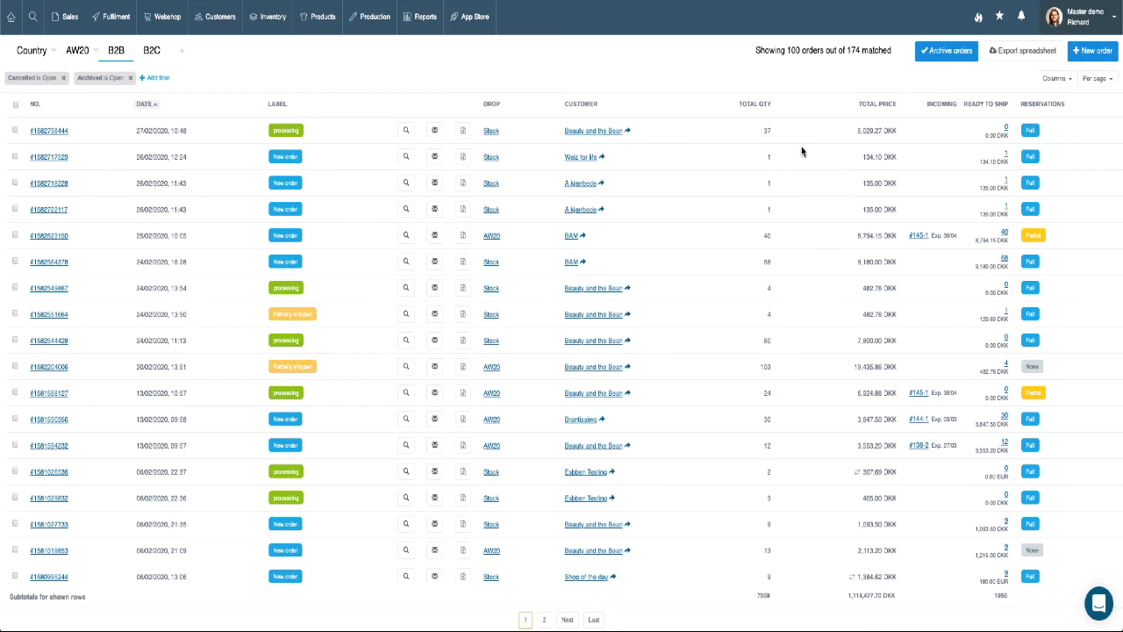
pyautogui.click(1092, 62)
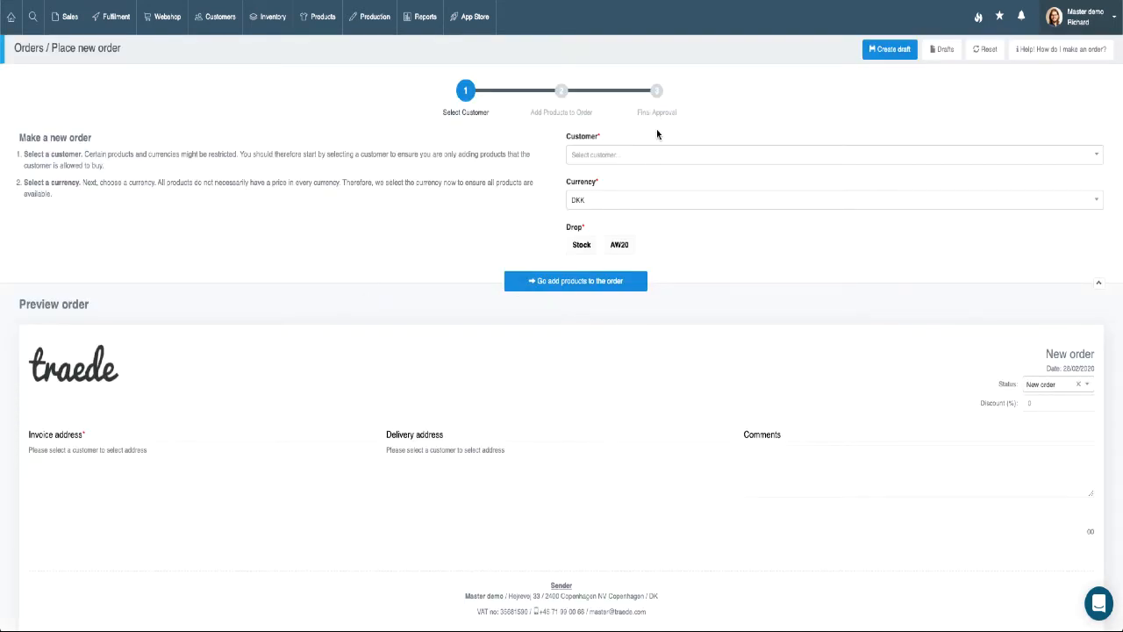
# Choose A.kjærbede as the order's customer and AW20 as its drop, and proceed to adding products.
pyautogui.click(654, 153)
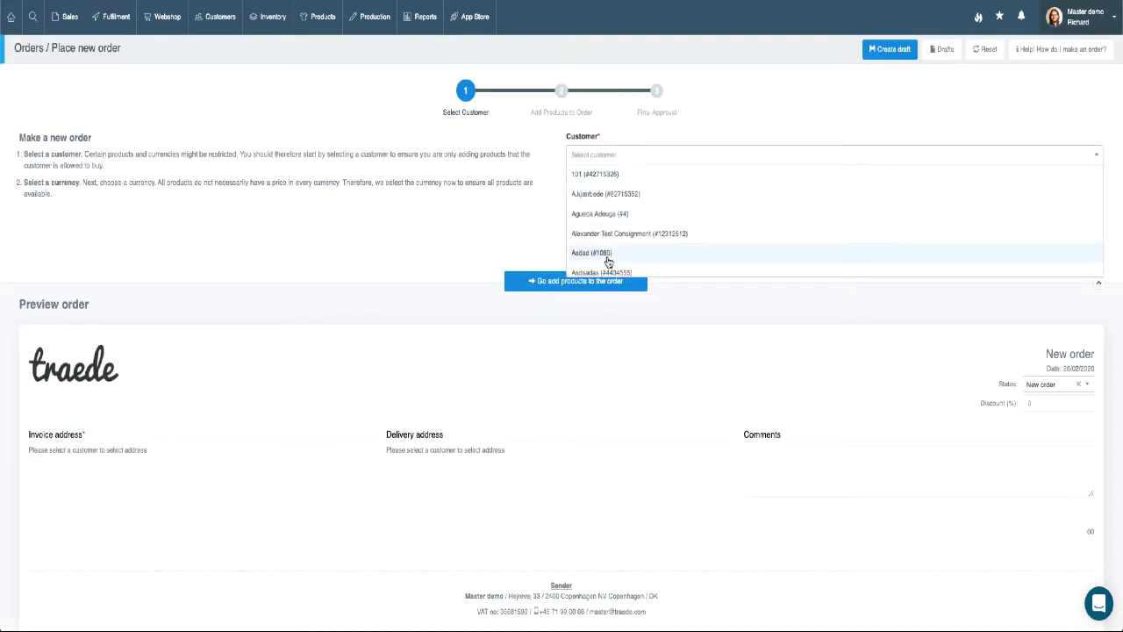
pyautogui.scroll(-2, 606, 261)
pyautogui.scroll(2, 597, 260)
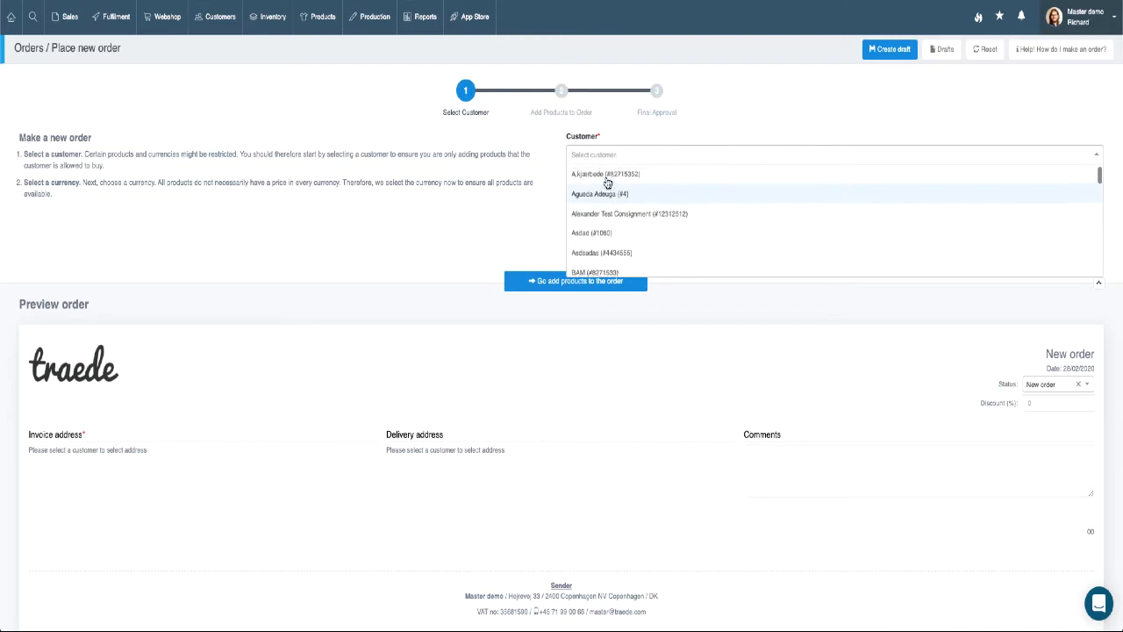
pyautogui.click(606, 181)
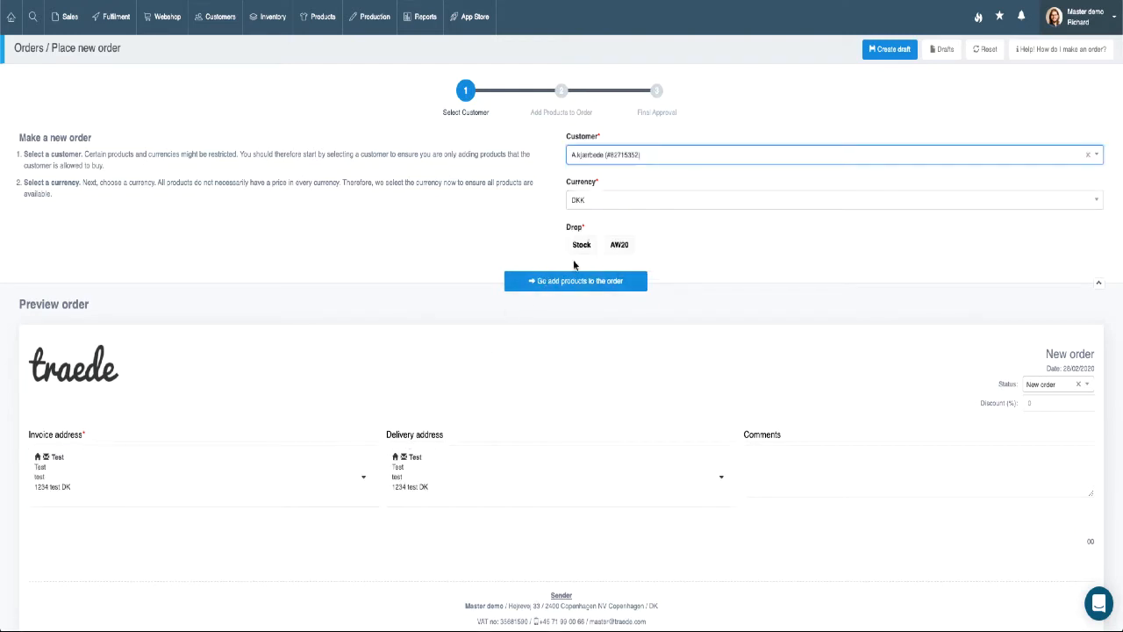
pyautogui.click(619, 248)
pyautogui.click(625, 283)
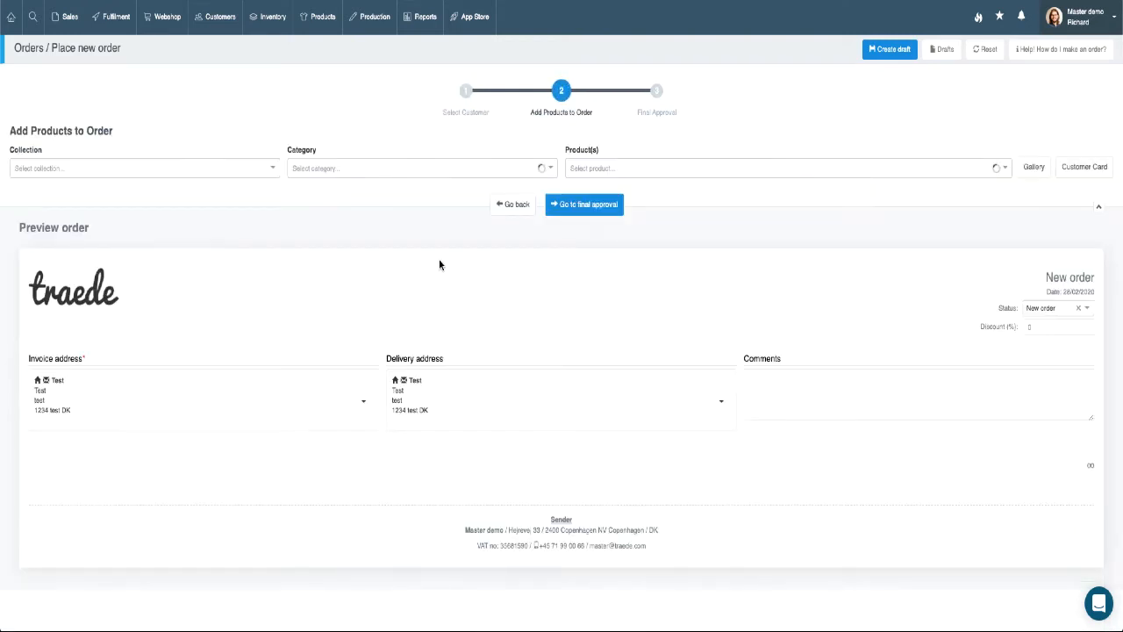
# Add the product Abigail (#32) to the order with quantity 1 in every size, and give the order its final approval.
pyautogui.click(628, 167)
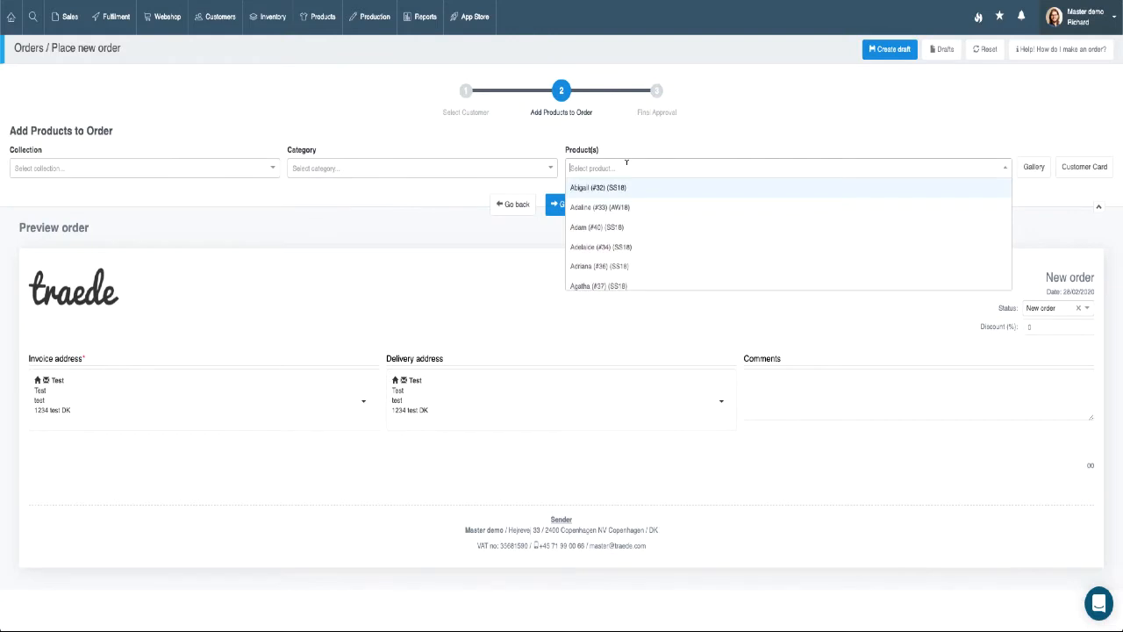
pyautogui.click(610, 189)
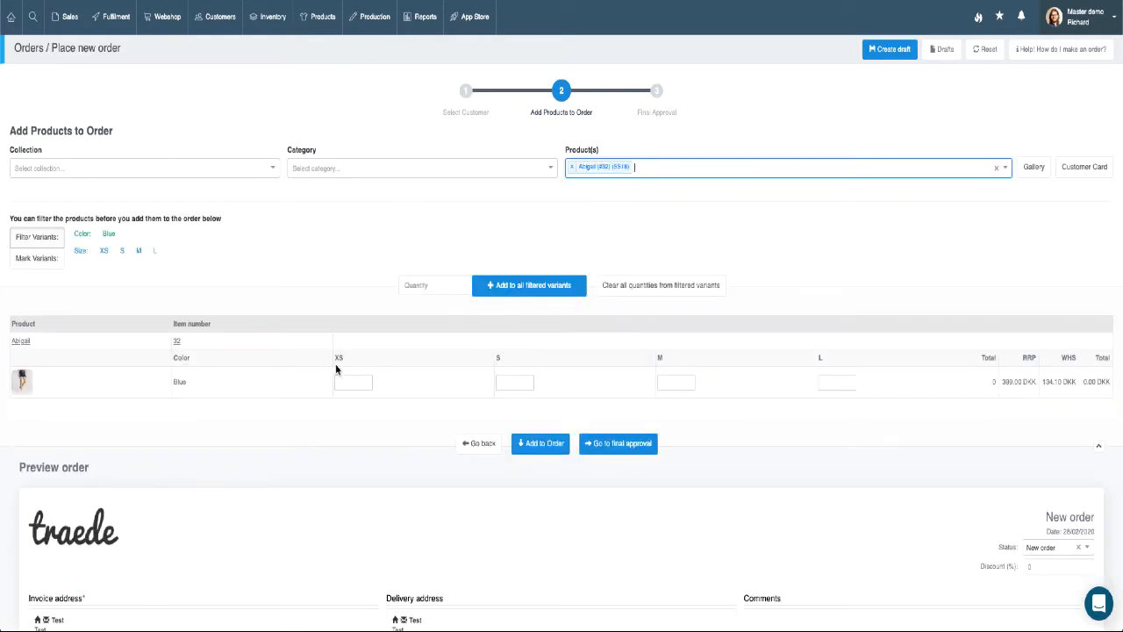
pyautogui.click(435, 284)
pyautogui.write('1')
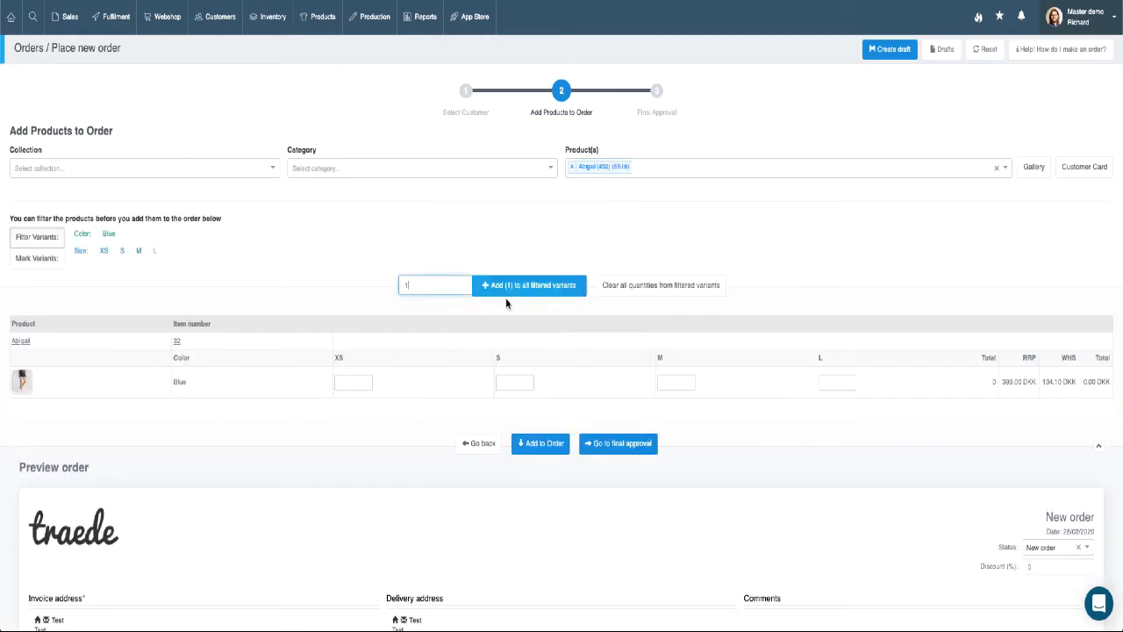
pyautogui.click(541, 286)
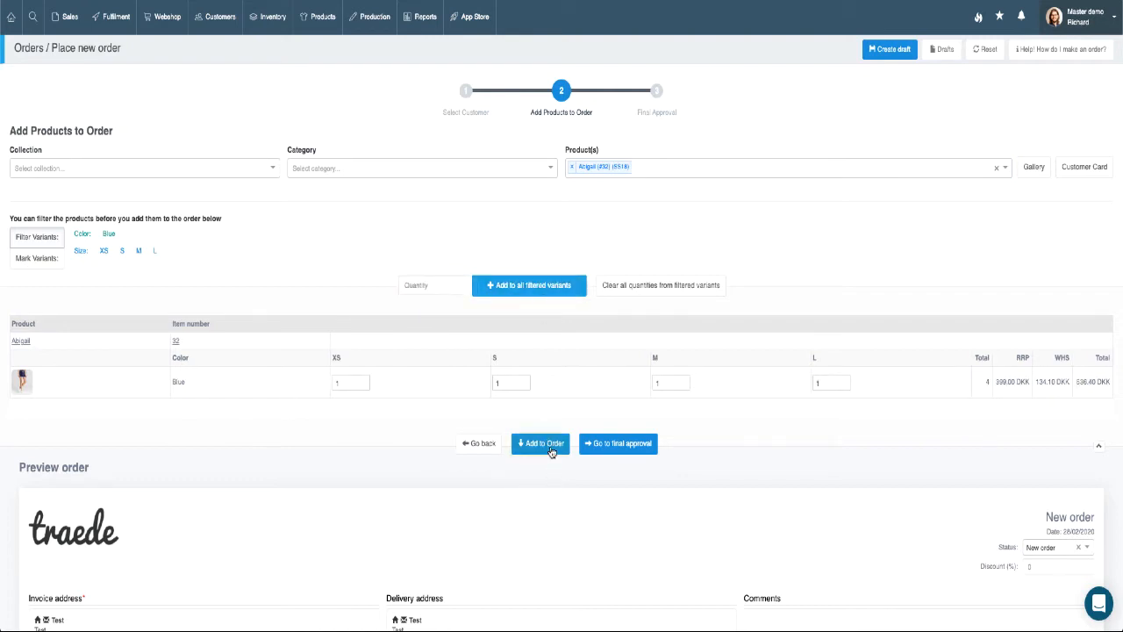
pyautogui.click(539, 442)
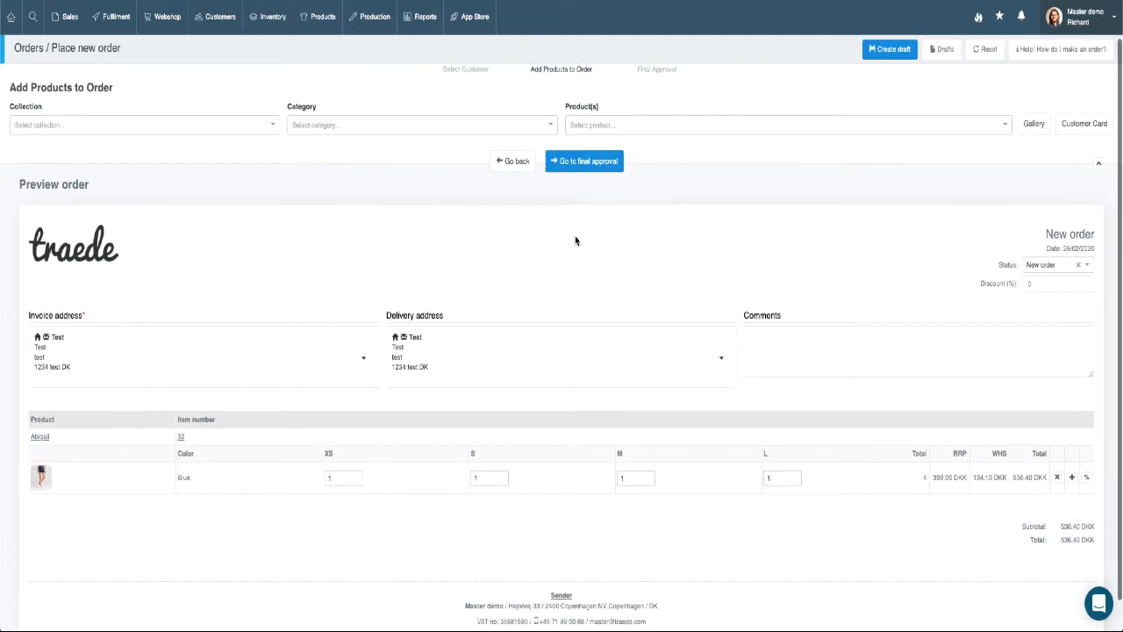
pyautogui.click(588, 165)
pyautogui.click(983, 192)
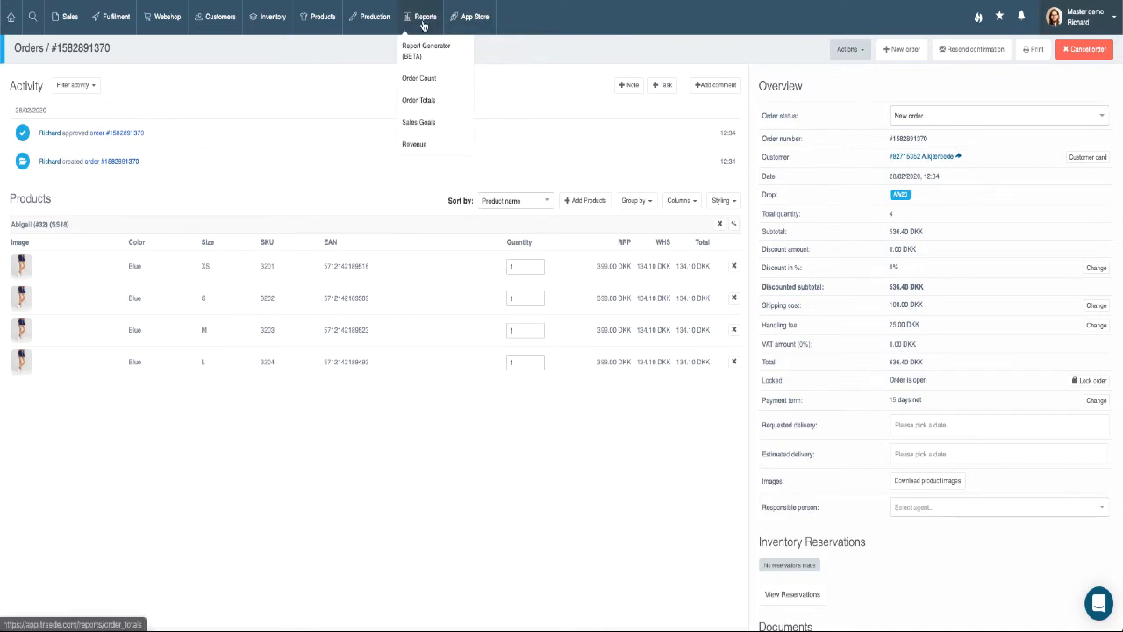
# Start a new production order with Supplier A as the supplier.
pyautogui.moveTo(375, 20)
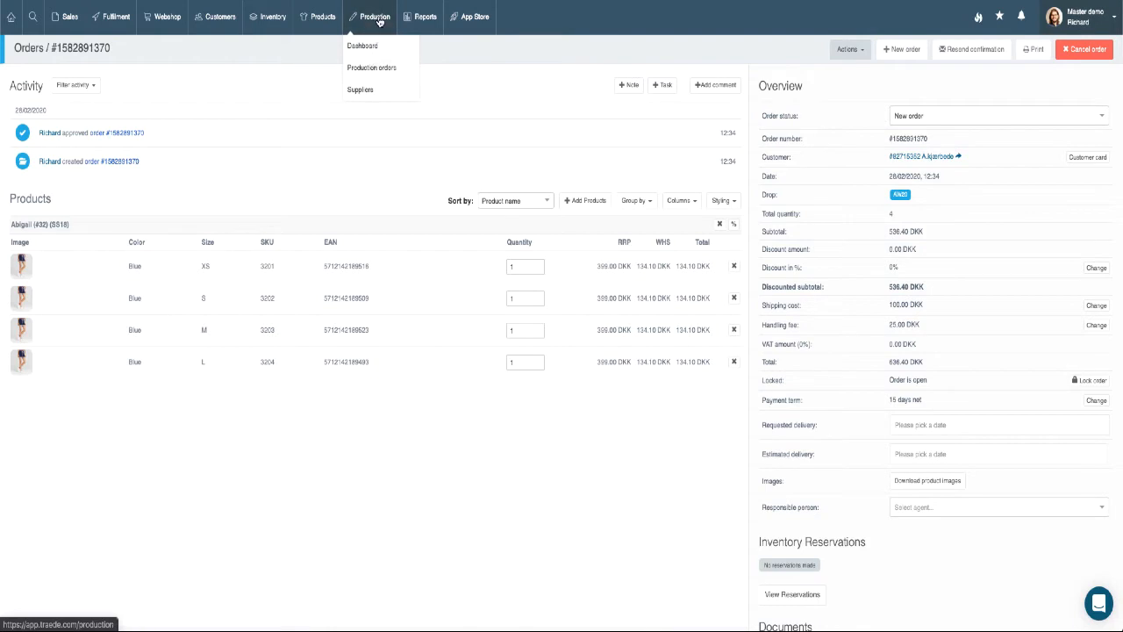
pyautogui.click(391, 69)
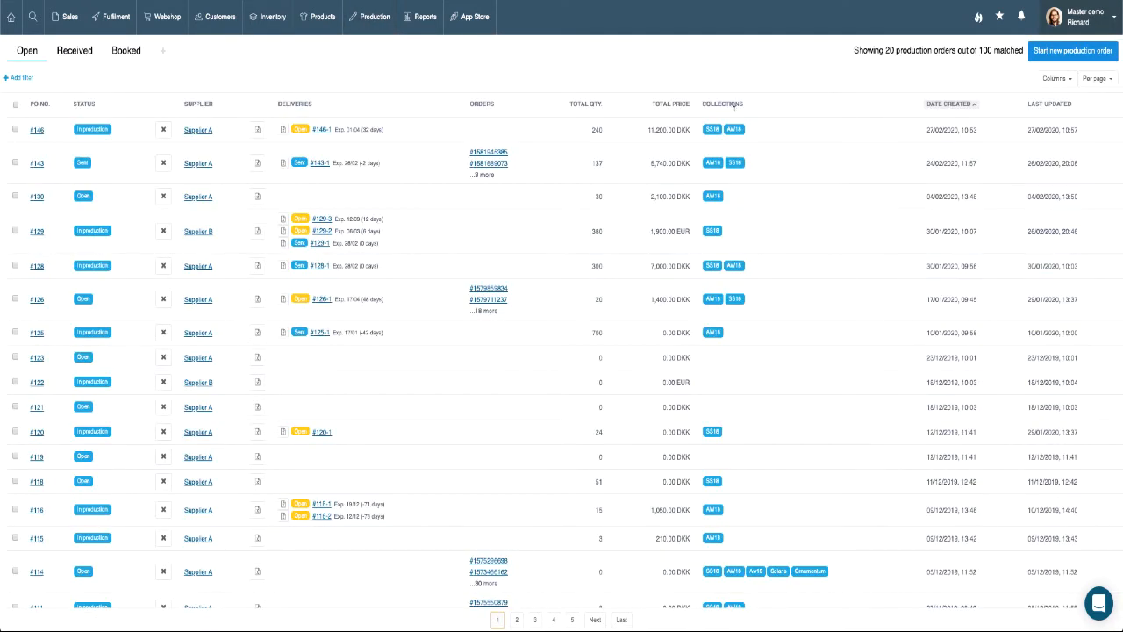
pyautogui.click(1074, 54)
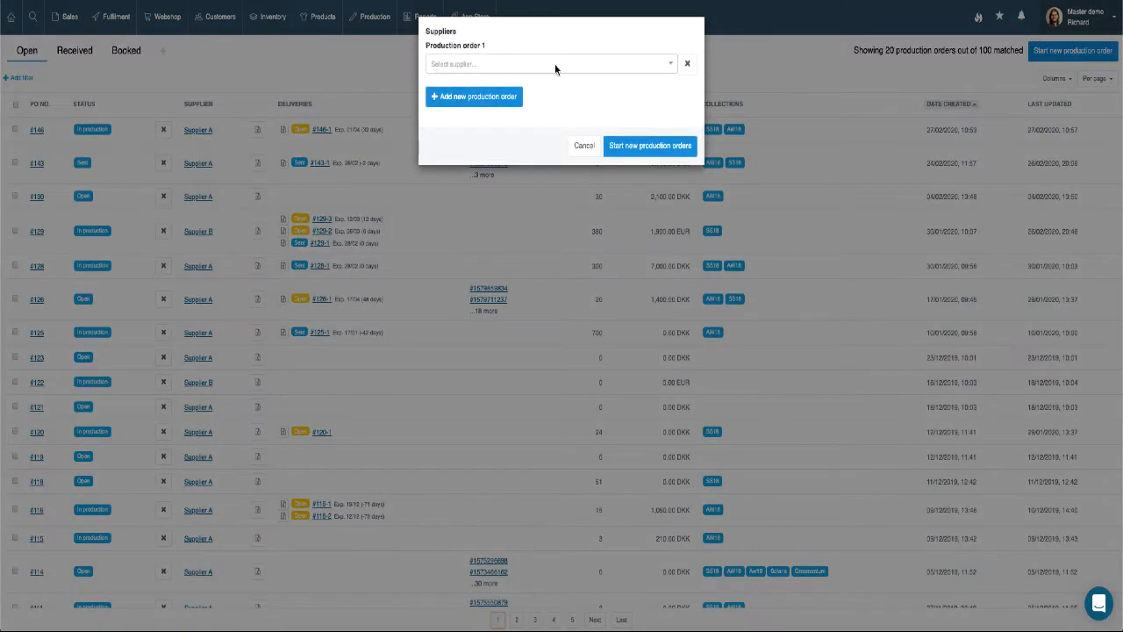
pyautogui.click(554, 63)
pyautogui.click(484, 88)
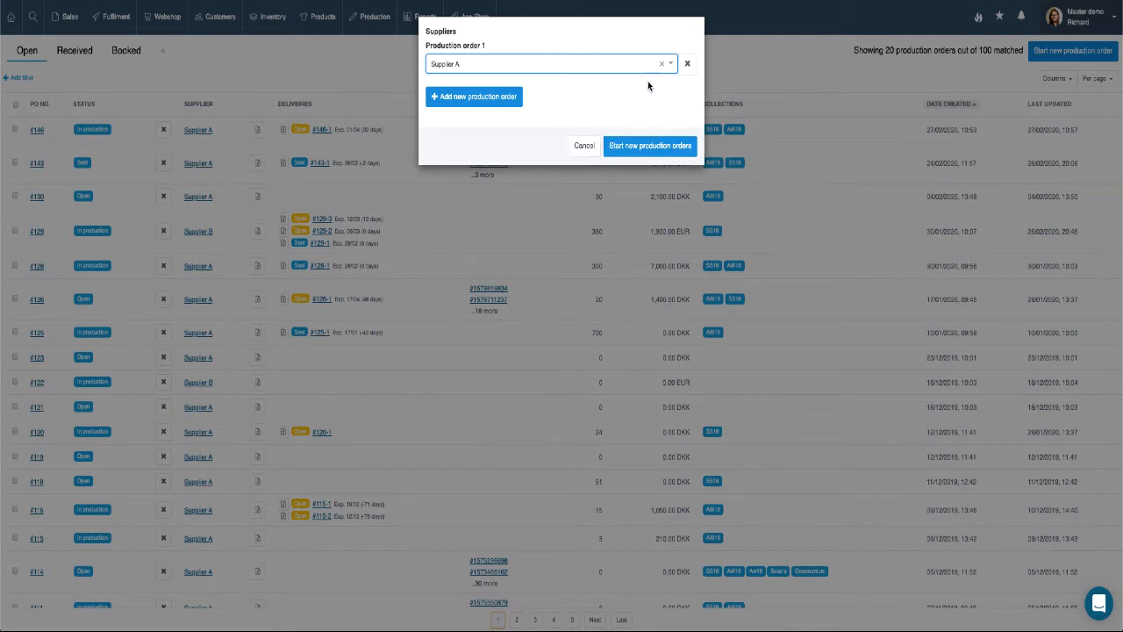
pyautogui.click(654, 149)
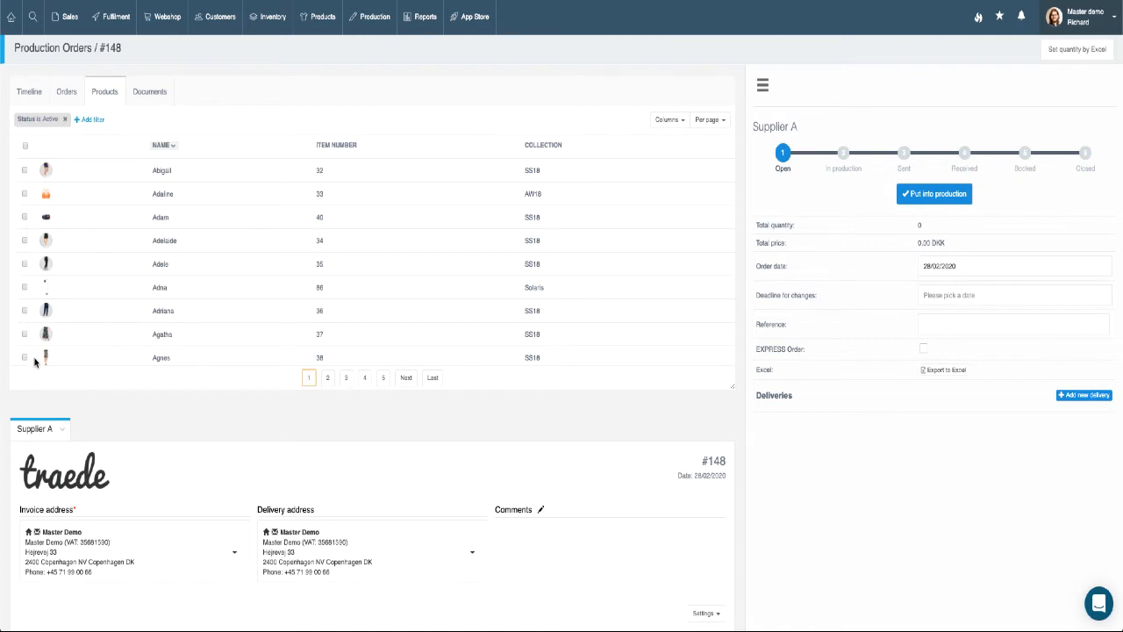
# Attach the A.kjærbede AW20 sales order dated 28/02/2020 to the production order and save the selection.
pyautogui.scroll(-2, 269, 523)
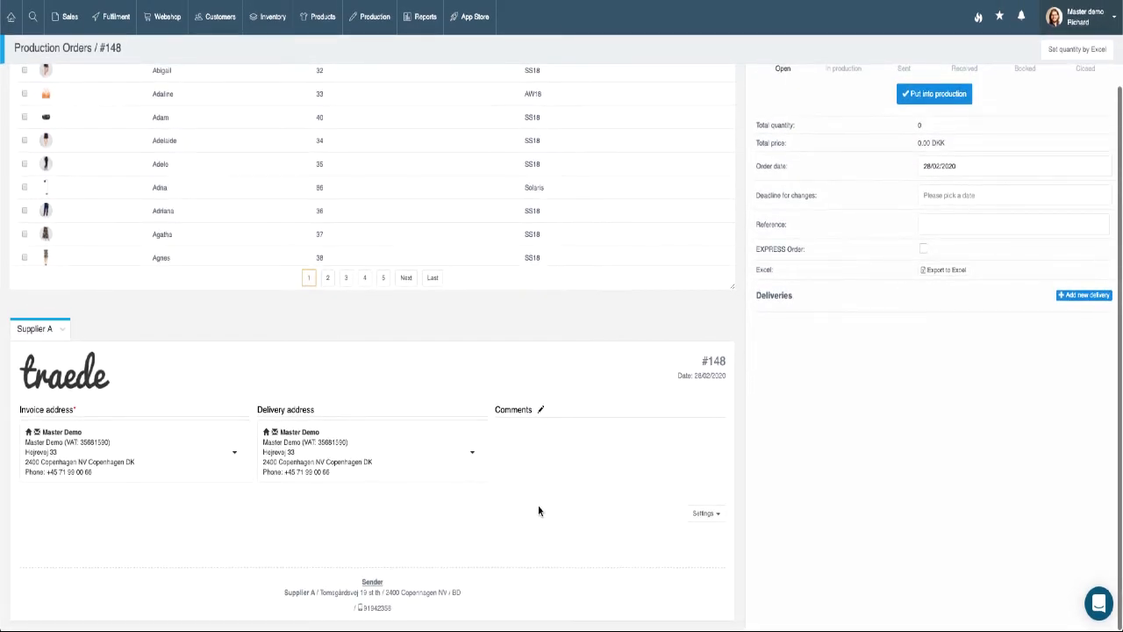
pyautogui.scroll(2, 537, 510)
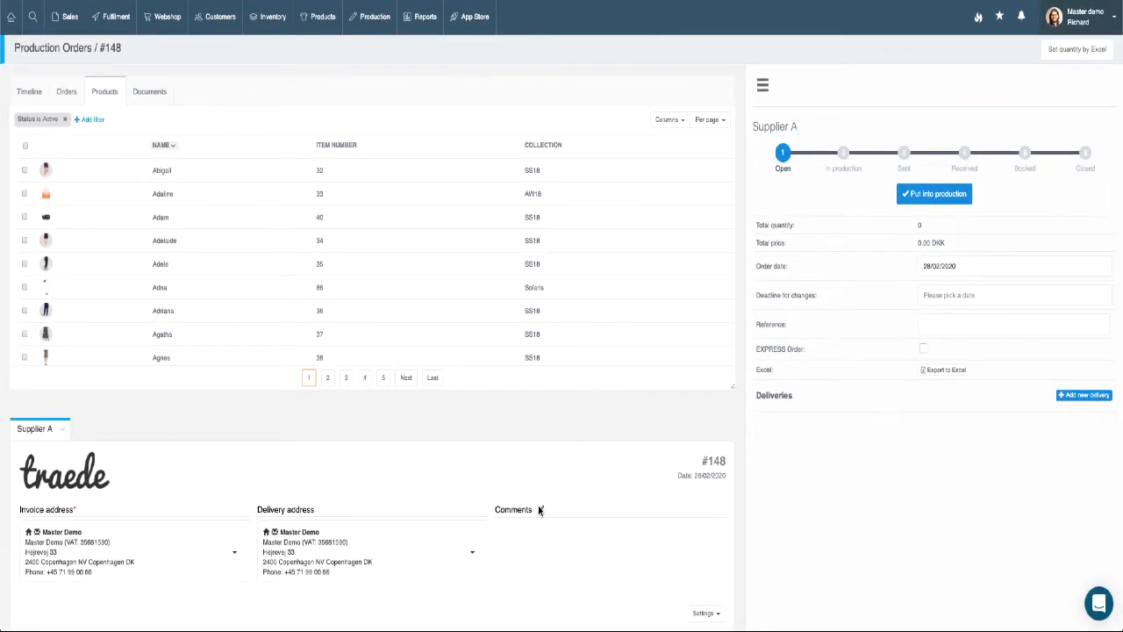
pyautogui.click(69, 93)
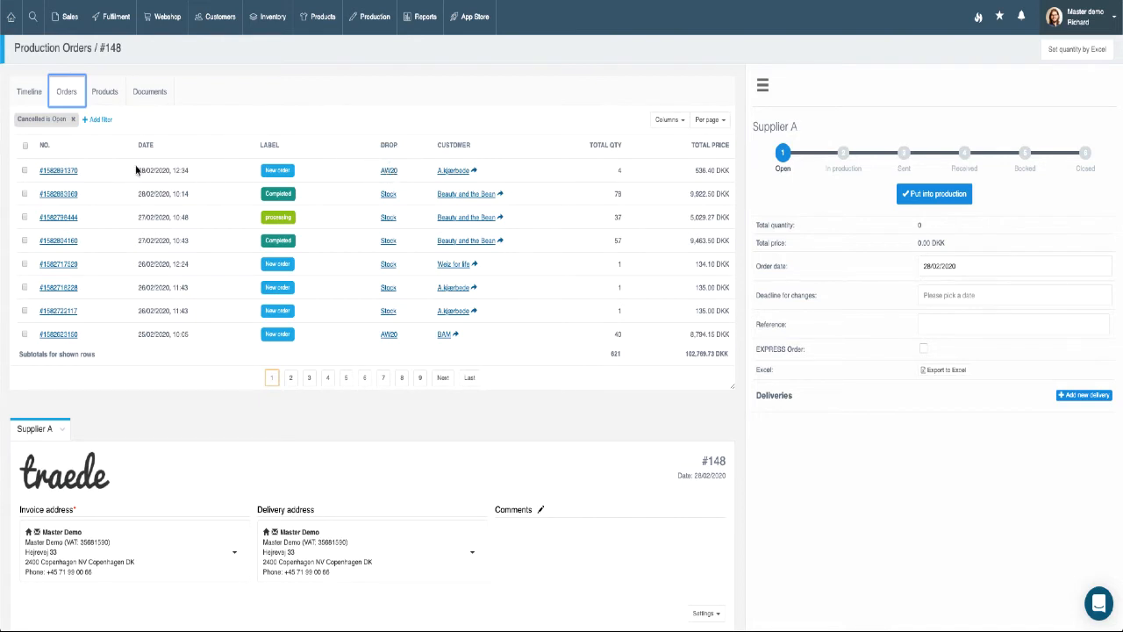
pyautogui.click(25, 170)
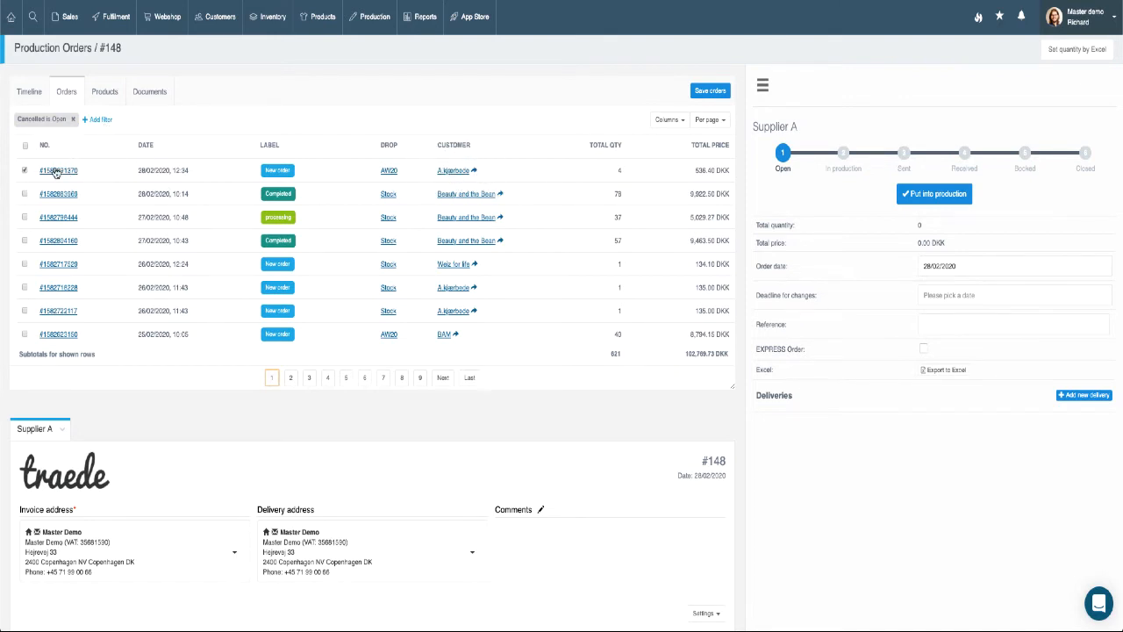
pyautogui.click(709, 92)
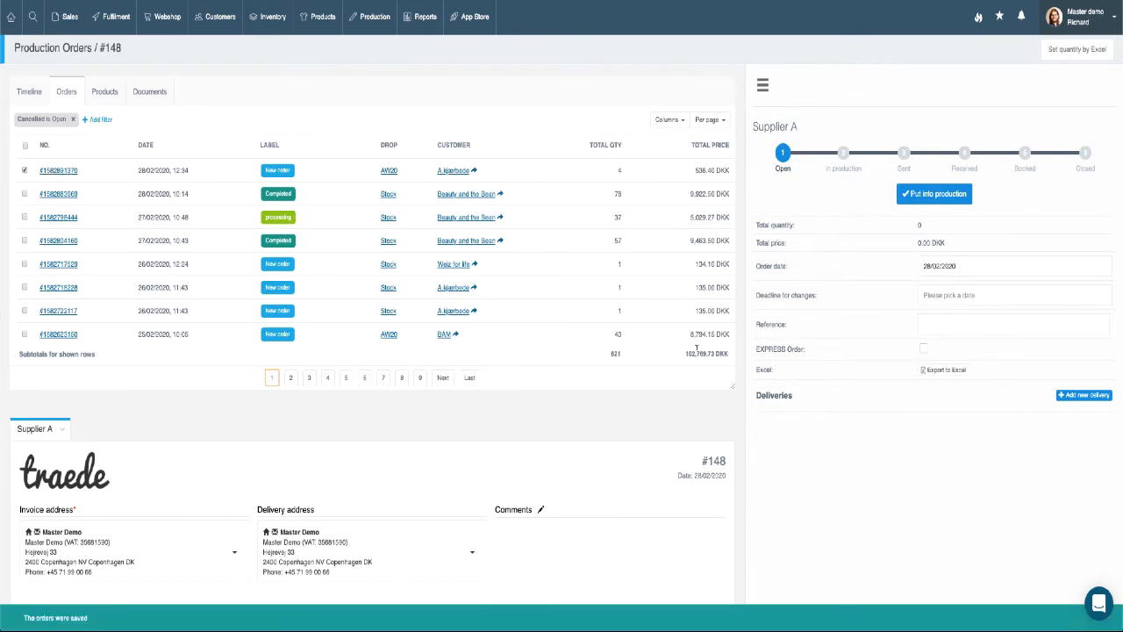
# Copy the sales order quantities into the production quantities of the Abigail product.
pyautogui.scroll(-3, 685, 438)
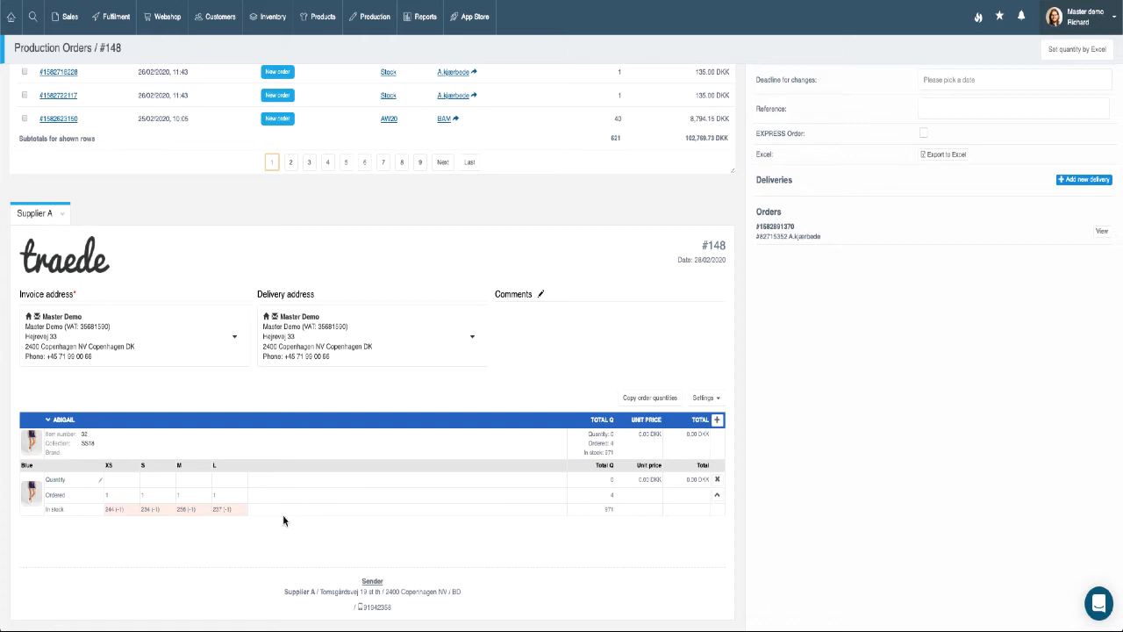
pyautogui.click(717, 498)
pyautogui.click(717, 497)
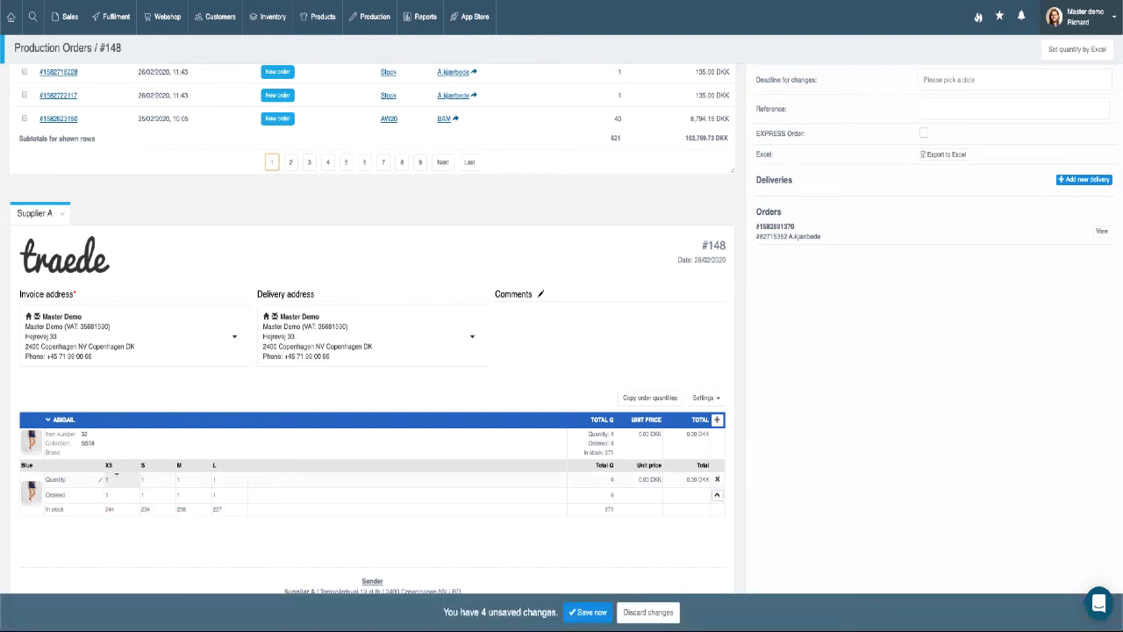
# Set Abigail's blue production quantities to 2 for sizes XS, S, M and L, and save the changes.
pyautogui.click(117, 478)
pyautogui.write('2')
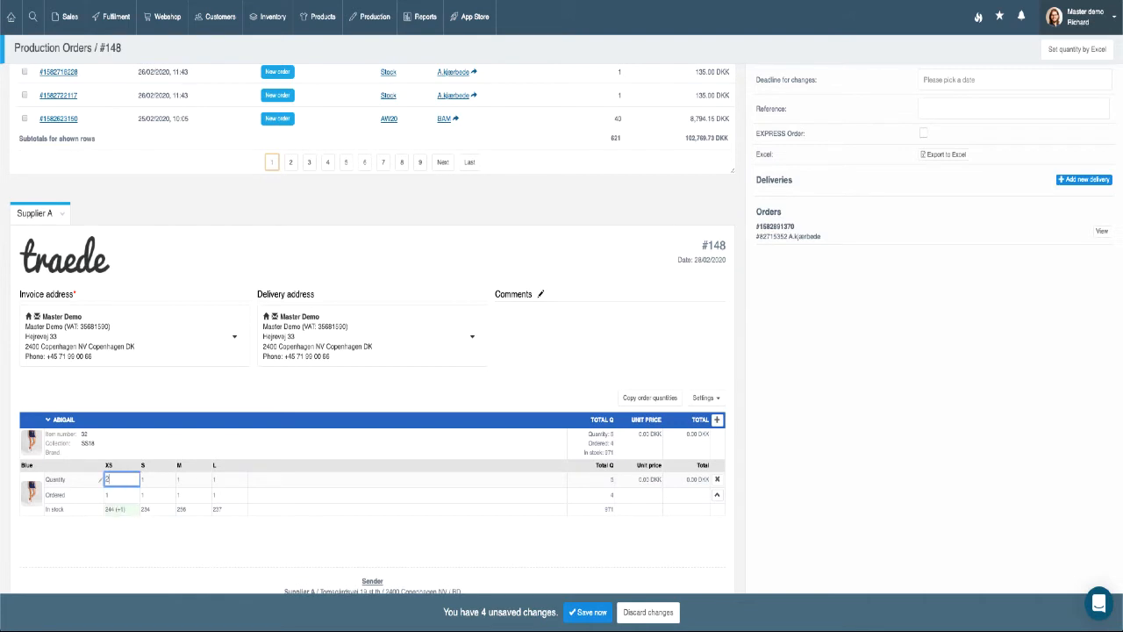
pyautogui.press('Tab')
pyautogui.write('2')
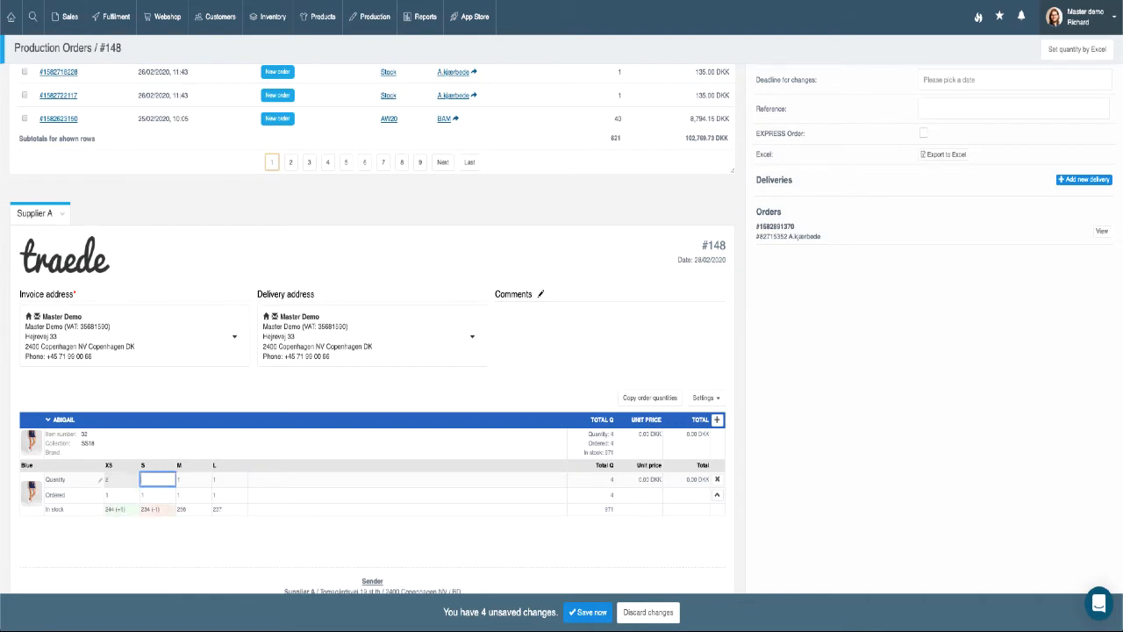
pyautogui.press('Tab')
pyautogui.write('2')
pyautogui.press('Tab')
pyautogui.write('2')
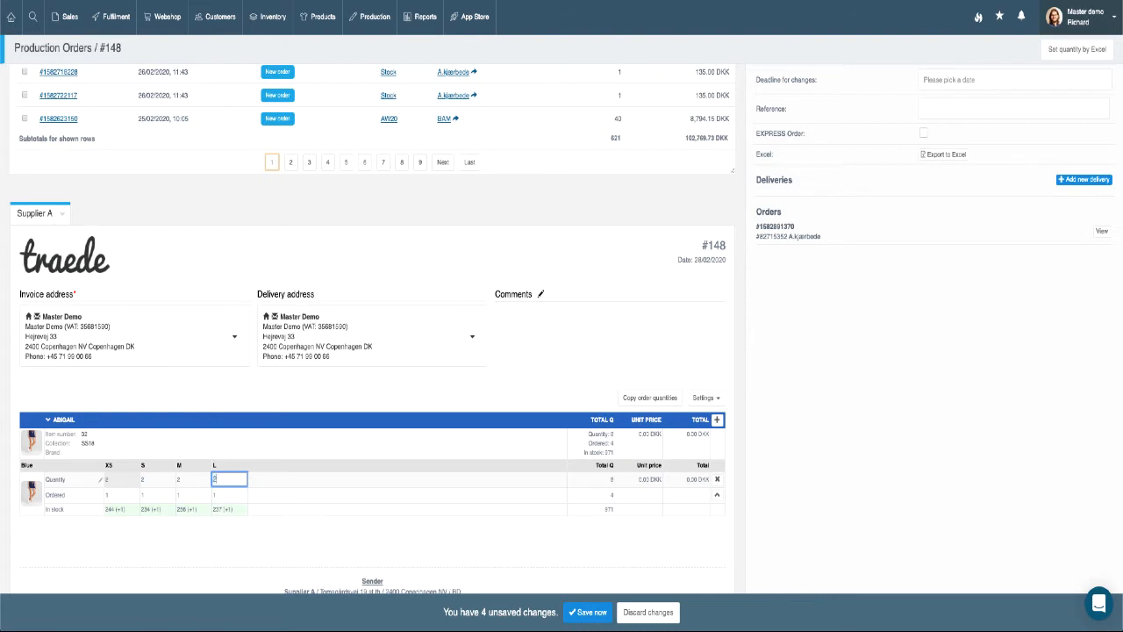
pyautogui.click(247, 529)
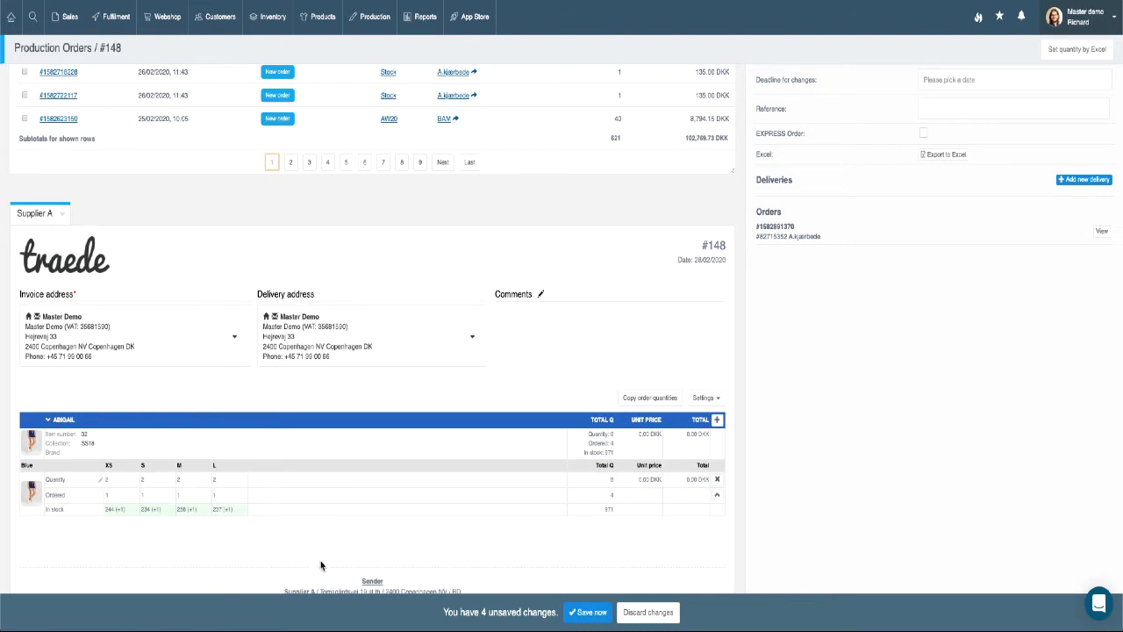
pyautogui.click(584, 614)
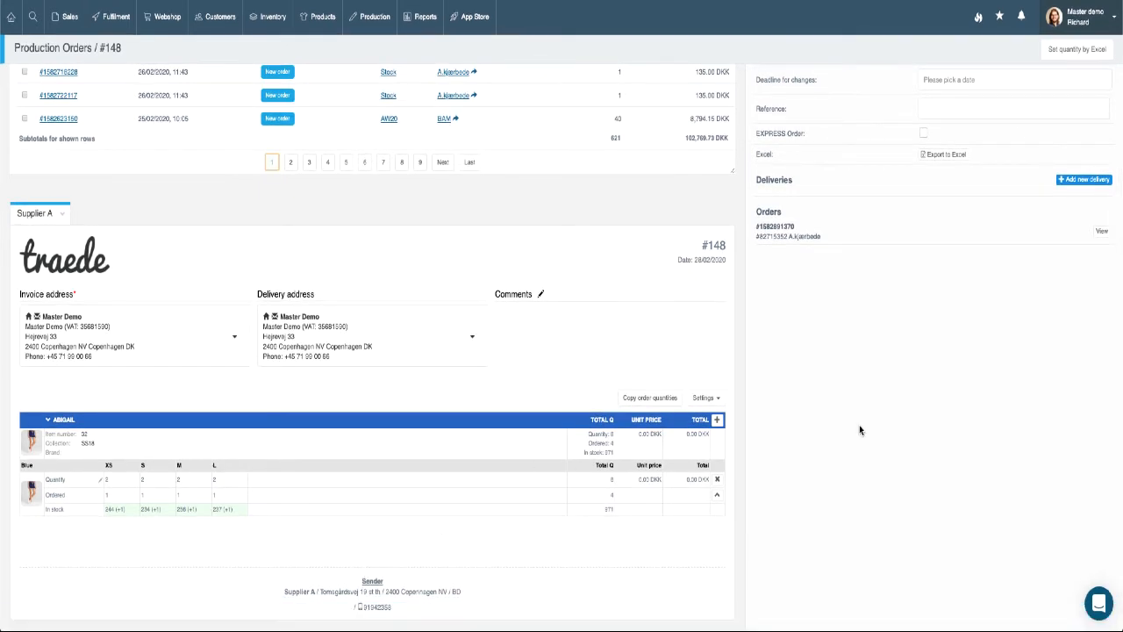
# Put the Supplier A production order into production without sending an email.
pyautogui.scroll(1, 858, 425)
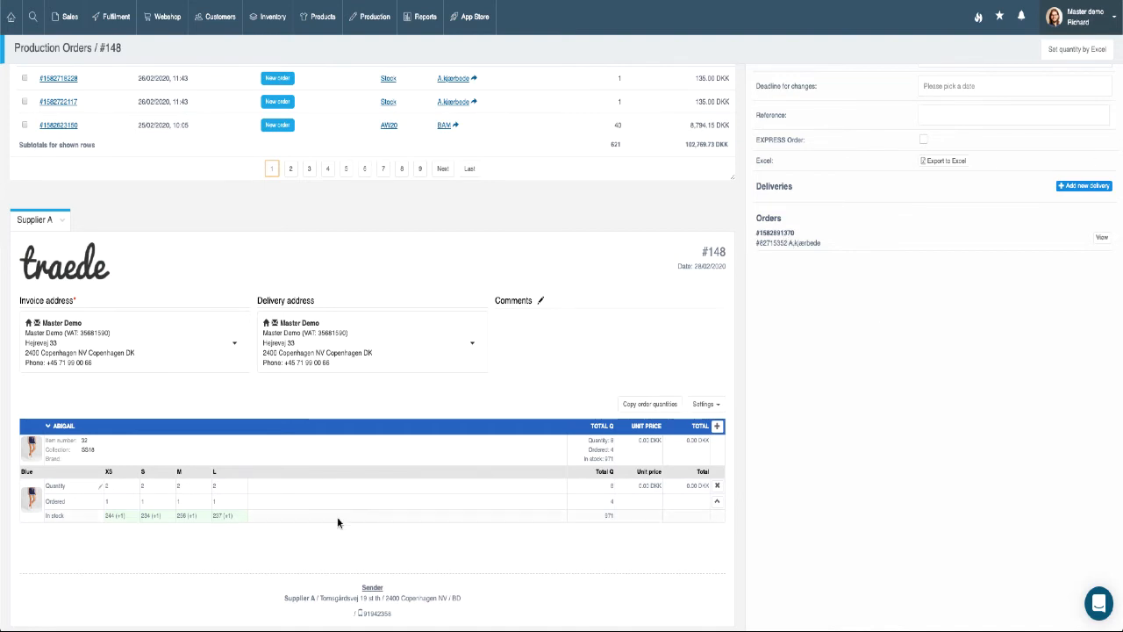
pyautogui.scroll(1, 336, 516)
pyautogui.scroll(3, 330, 544)
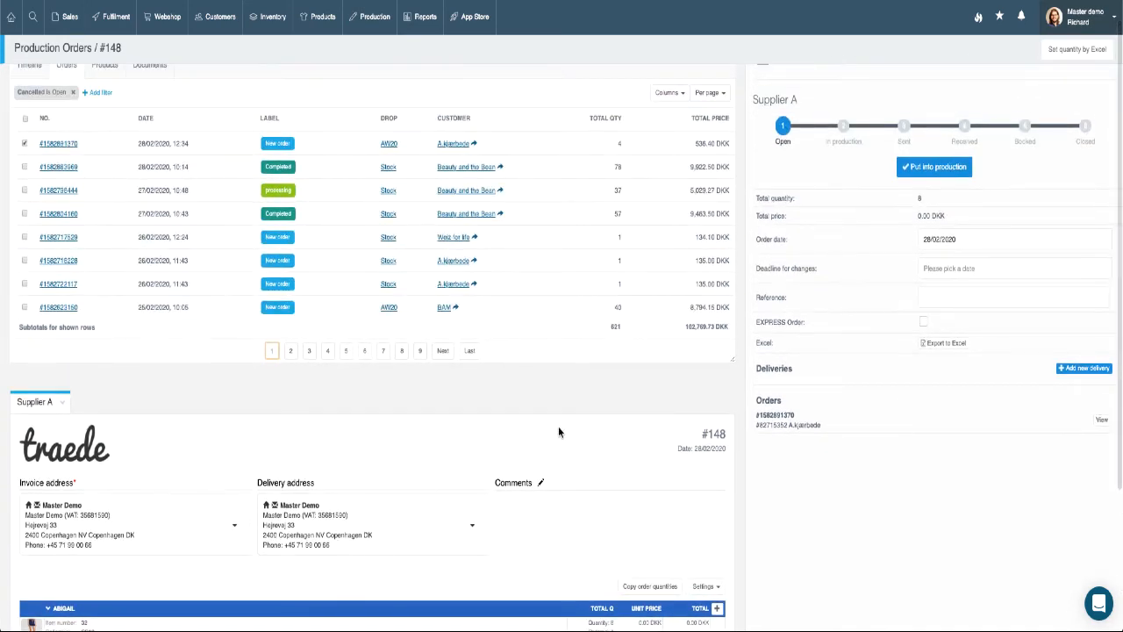
pyautogui.scroll(-1, 963, 283)
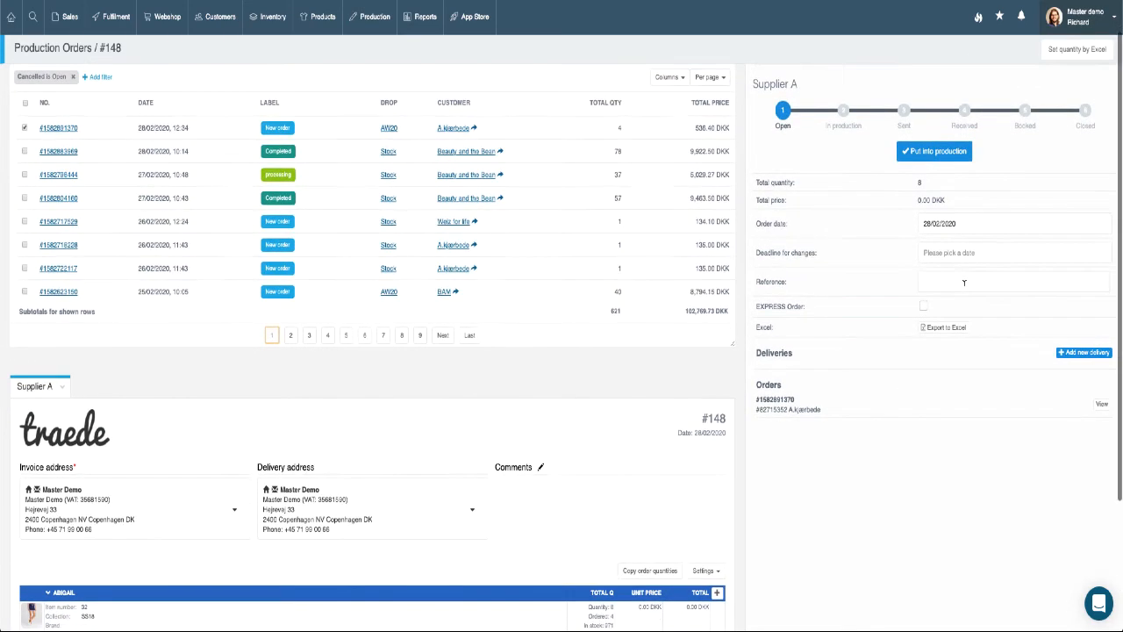
pyautogui.click(944, 154)
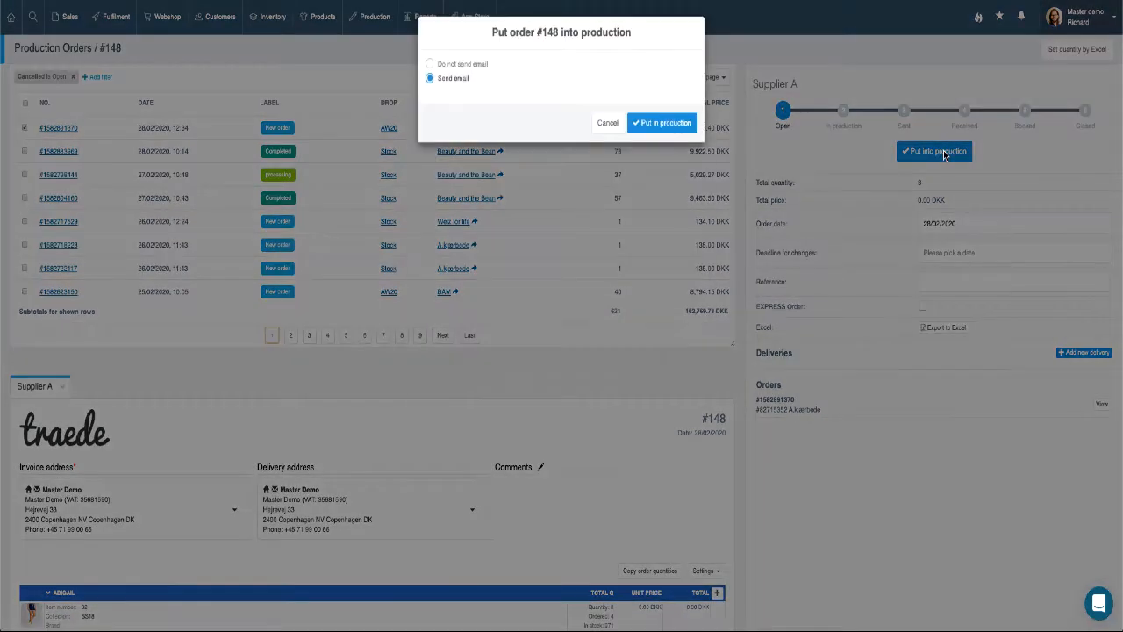
pyautogui.click(431, 79)
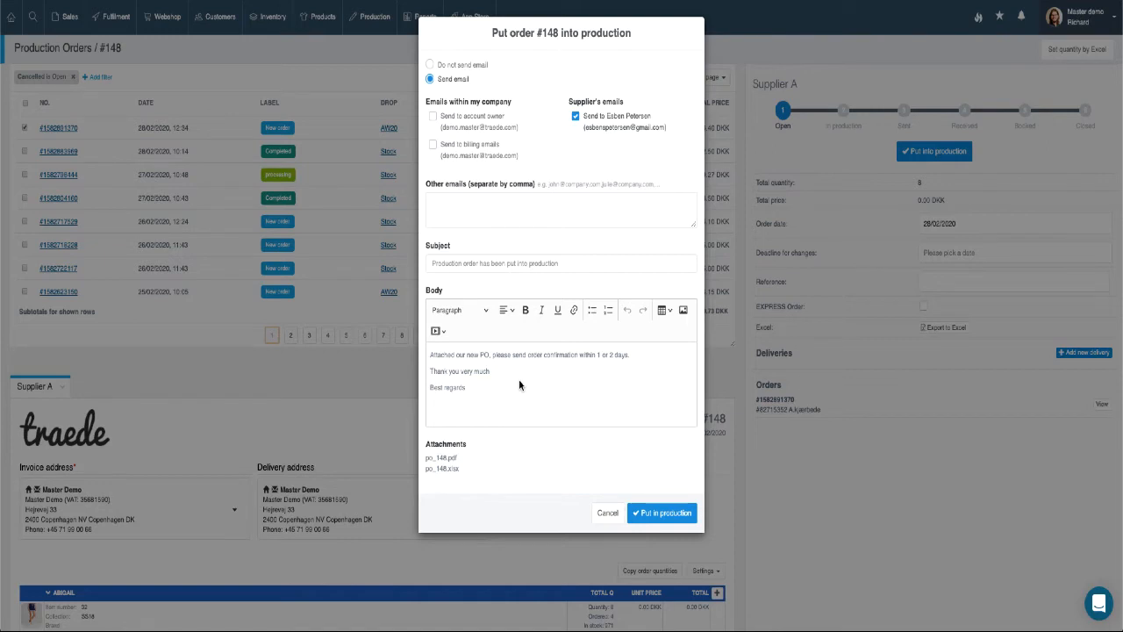
pyautogui.click(452, 67)
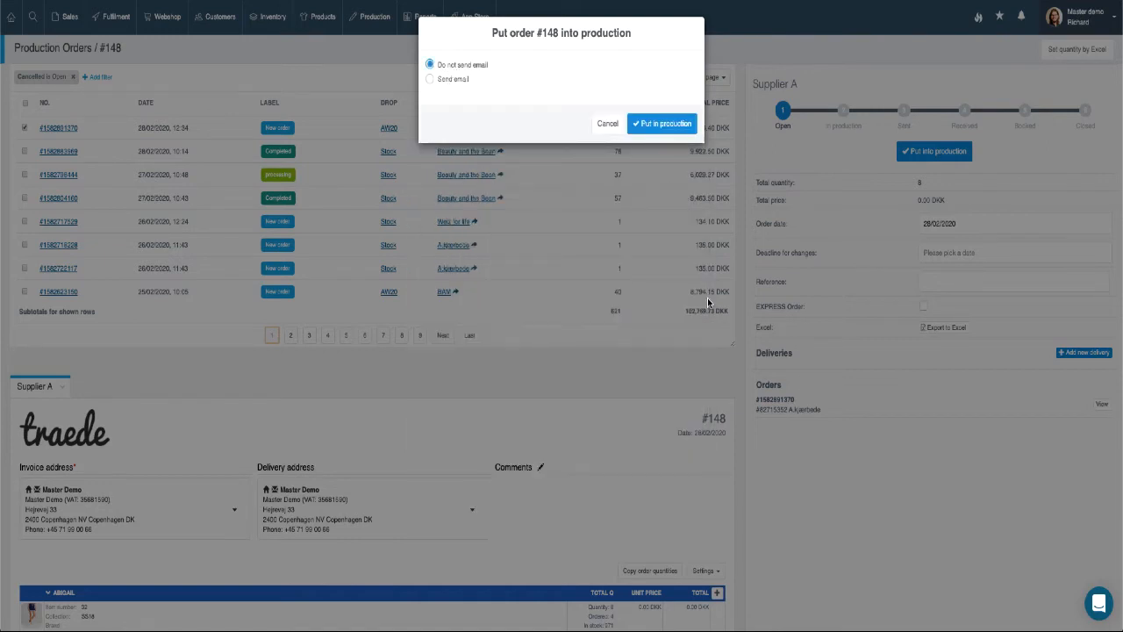
pyautogui.click(670, 124)
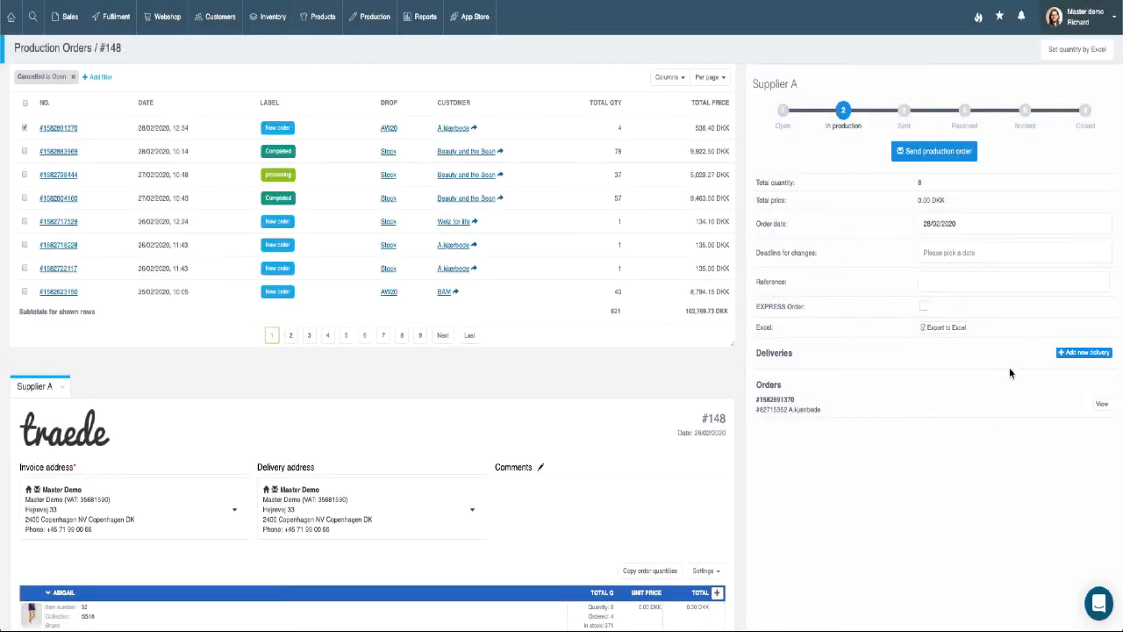
# Create a delivery to the In stock inventory location with expected delivery on 06/03/2020.
pyautogui.click(1078, 354)
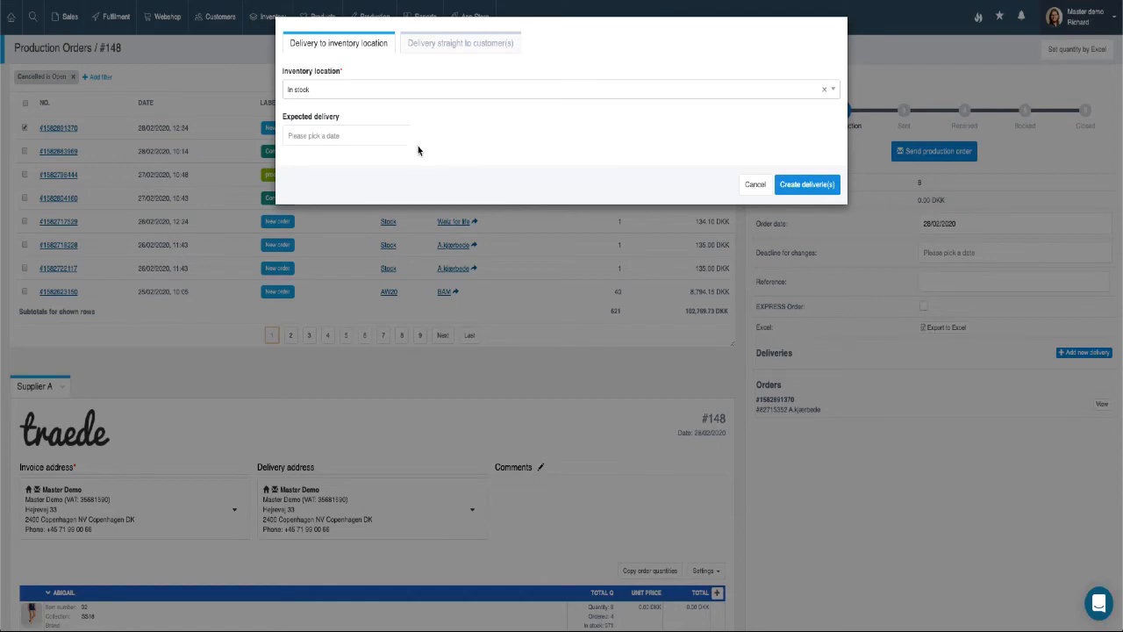
pyautogui.click(369, 133)
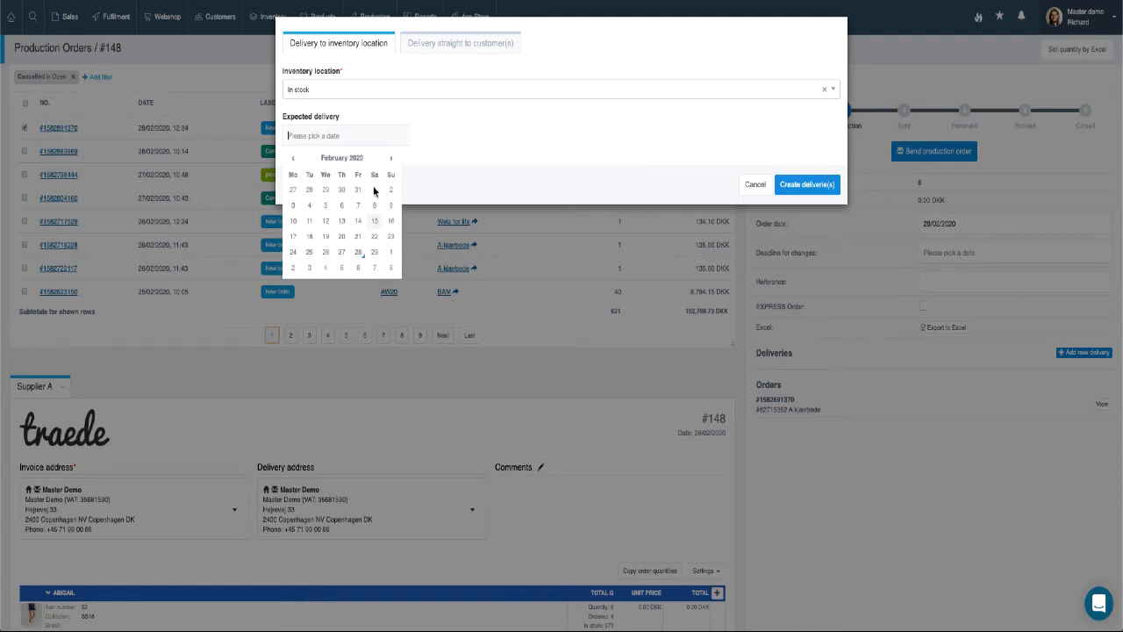
pyautogui.click(392, 160)
pyautogui.click(358, 206)
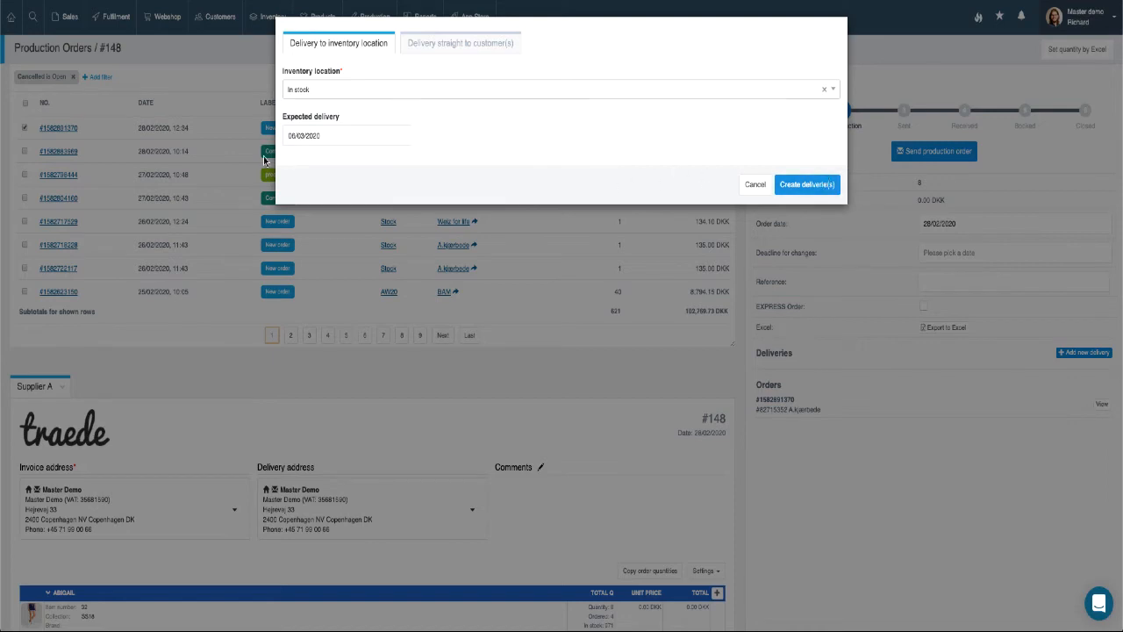
pyautogui.click(792, 188)
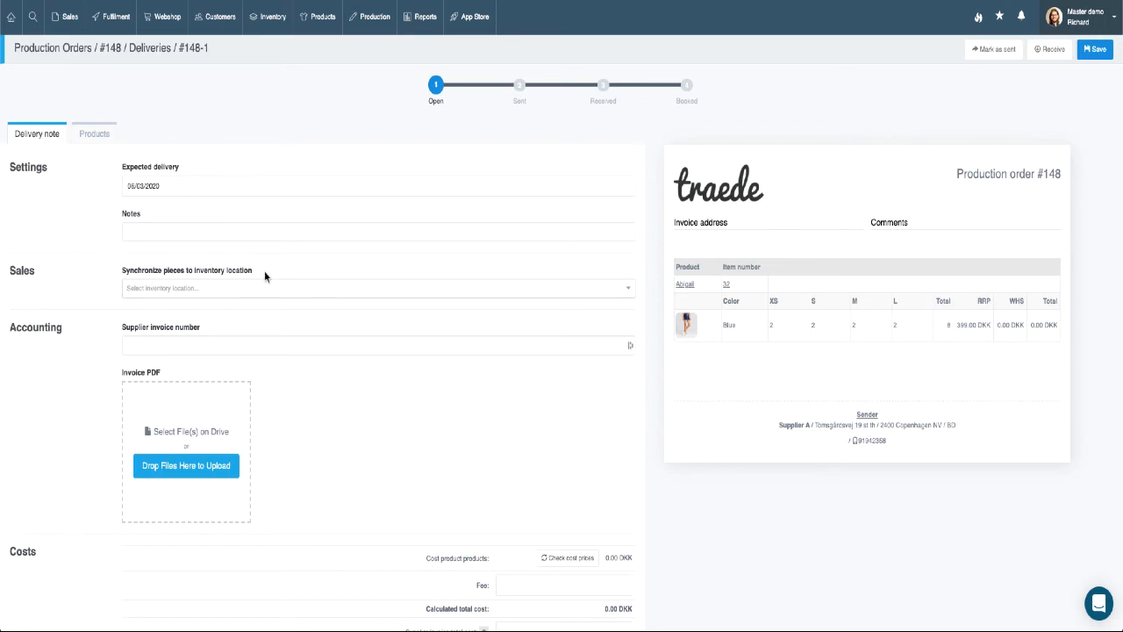
# Clear the delivery quantities of Abigail sizes M and L, restore both to the full amount, and save the delivery.
pyautogui.click(84, 135)
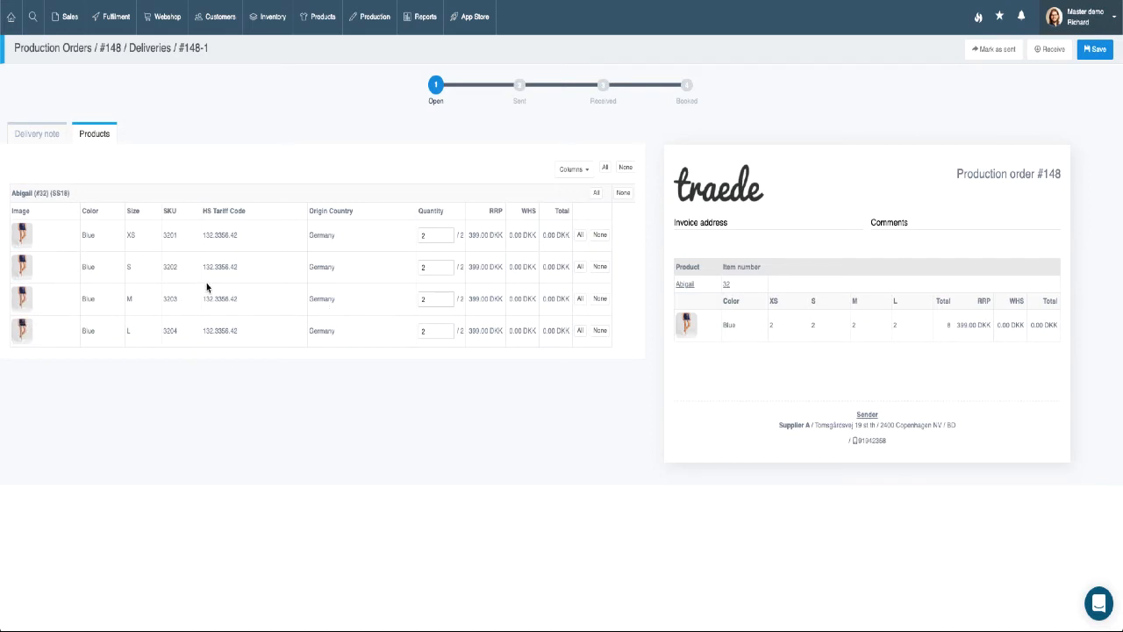
pyautogui.click(600, 300)
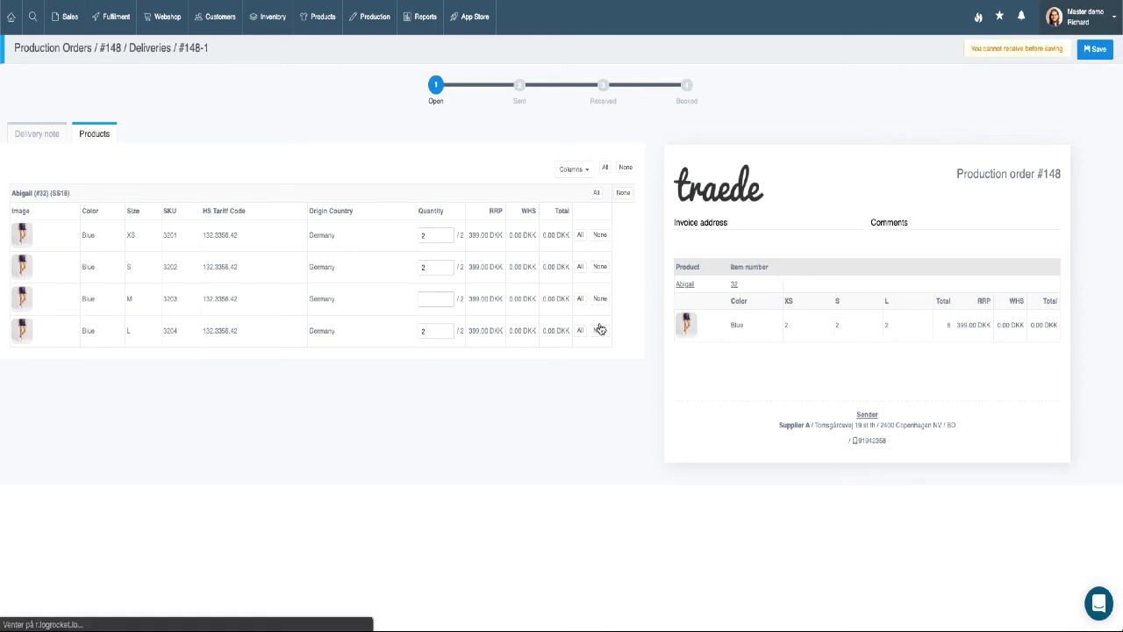
pyautogui.click(600, 331)
pyautogui.click(579, 330)
pyautogui.click(580, 299)
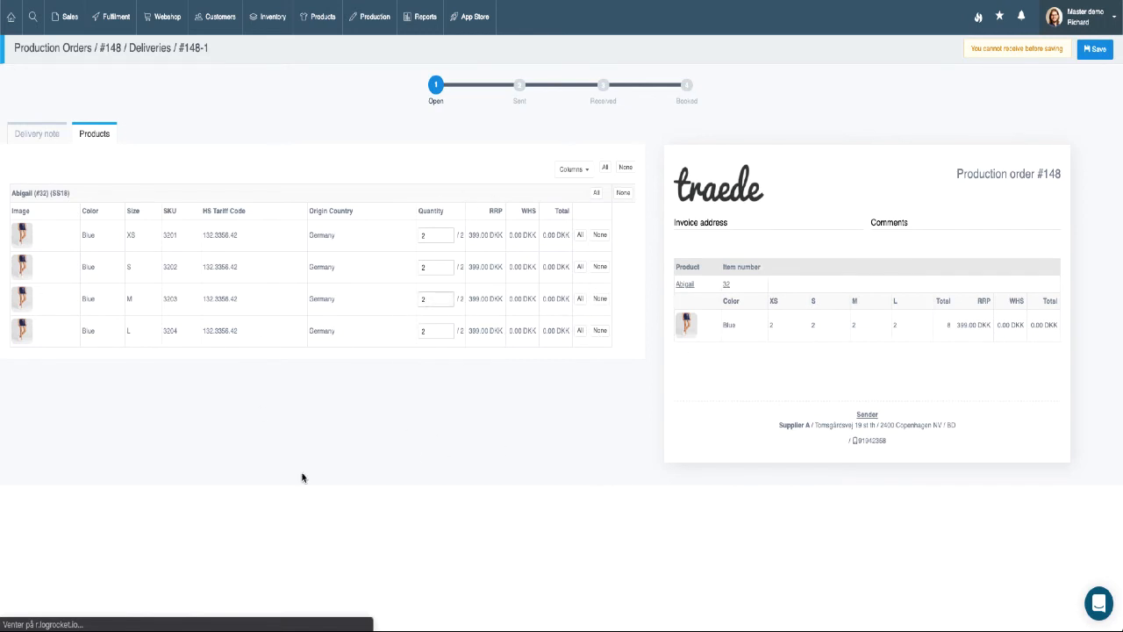
pyautogui.click(1093, 55)
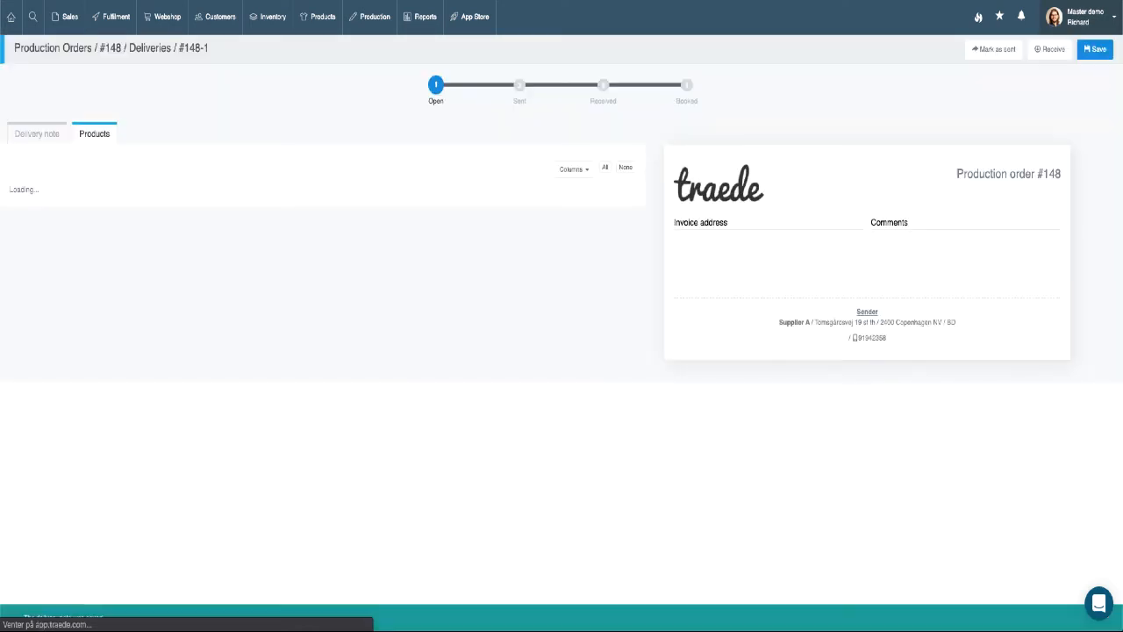
pyautogui.click(54, 138)
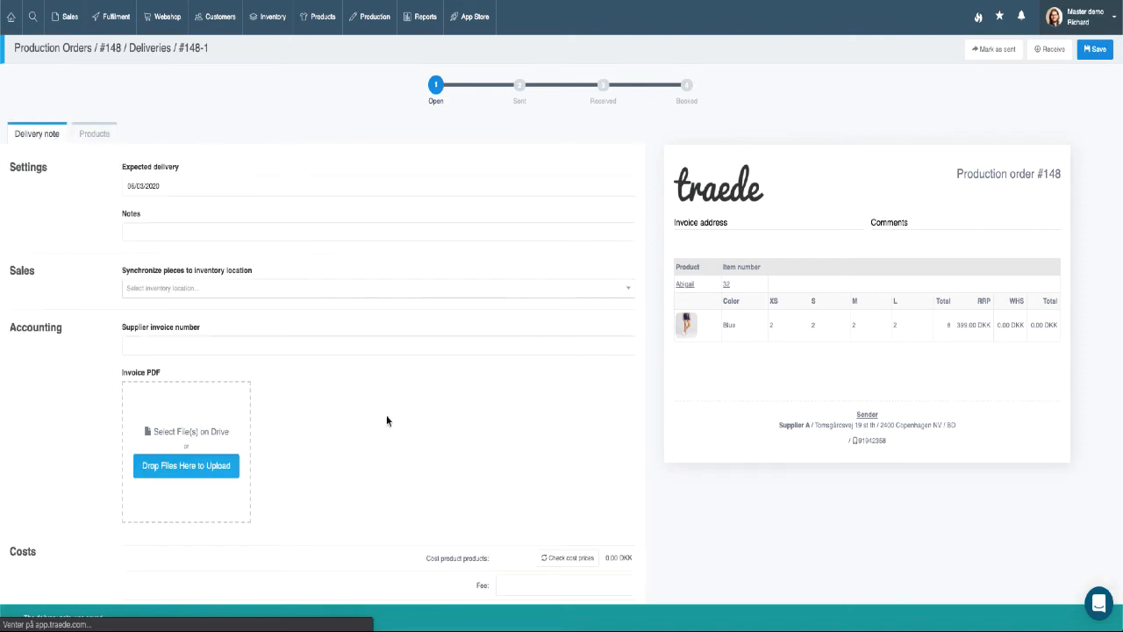
pyautogui.scroll(-1, 314, 441)
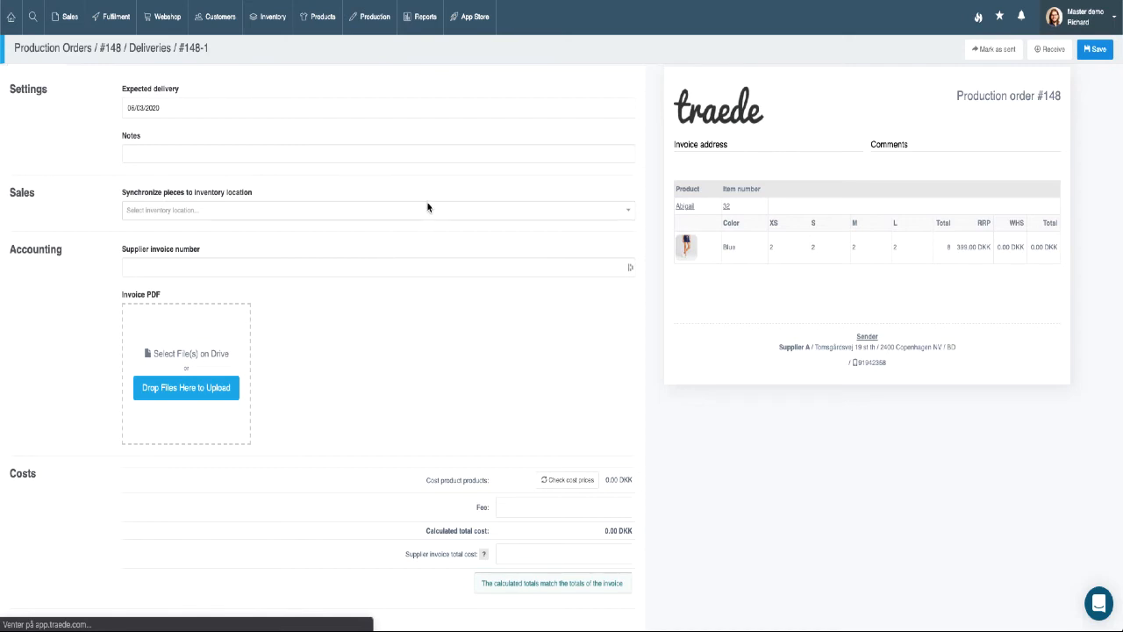
pyautogui.moveTo(371, 25)
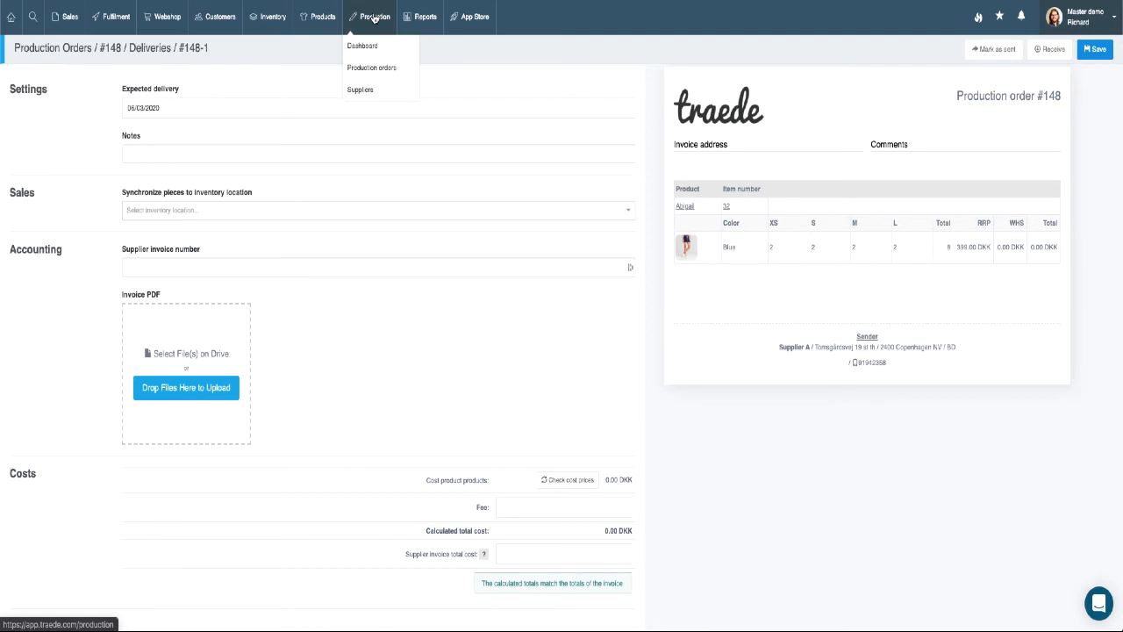
pyautogui.click(393, 73)
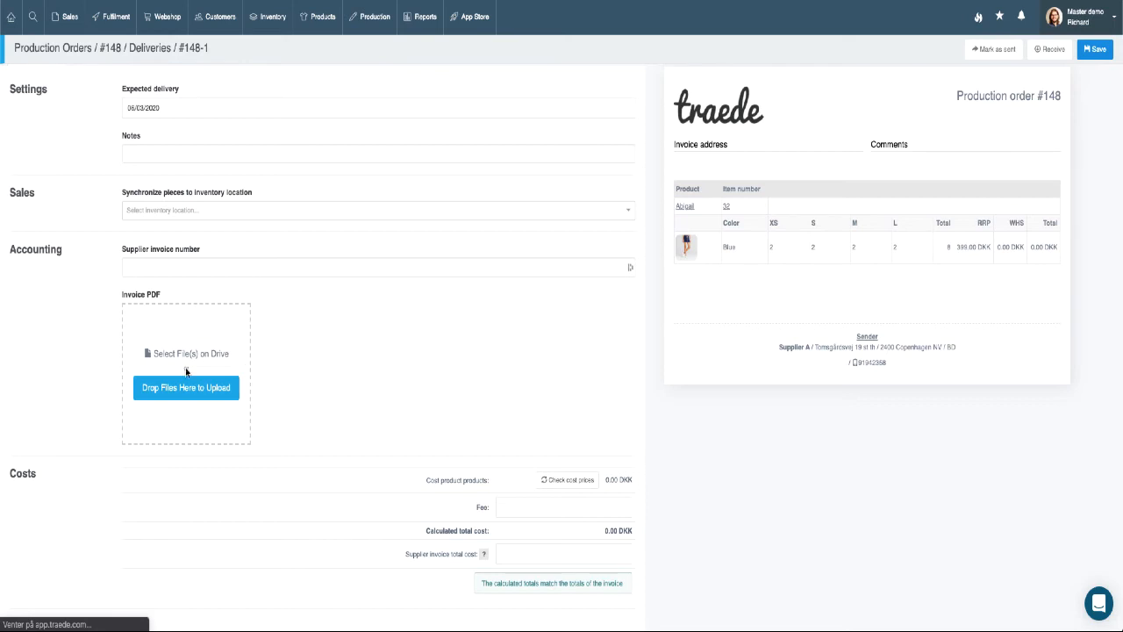
pyautogui.click(232, 156)
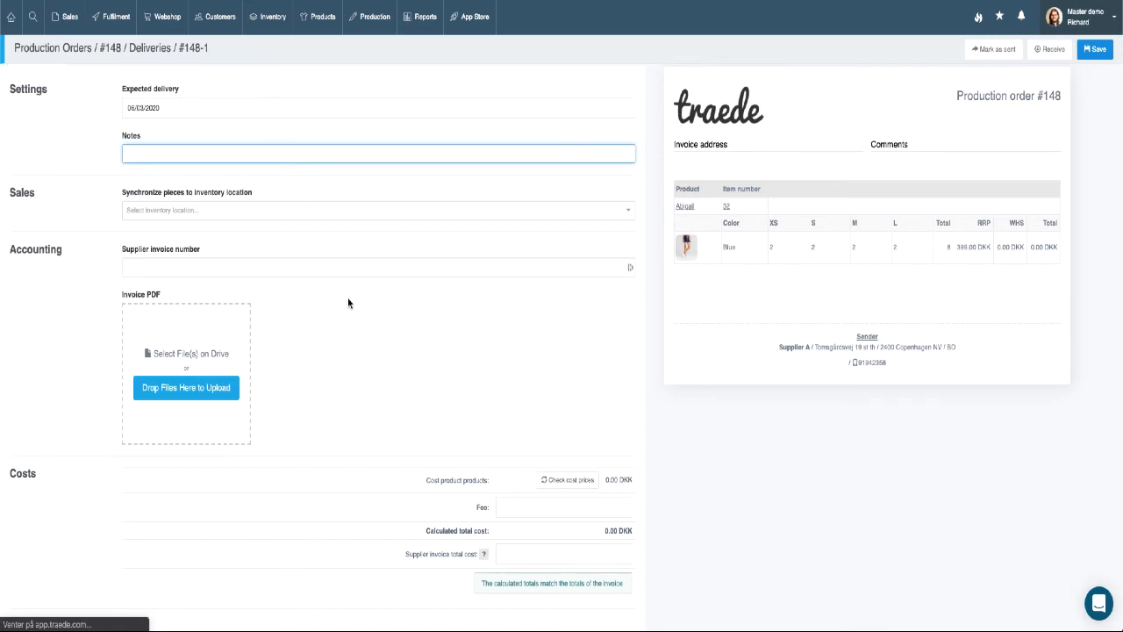
pyautogui.rightClick(354, 368)
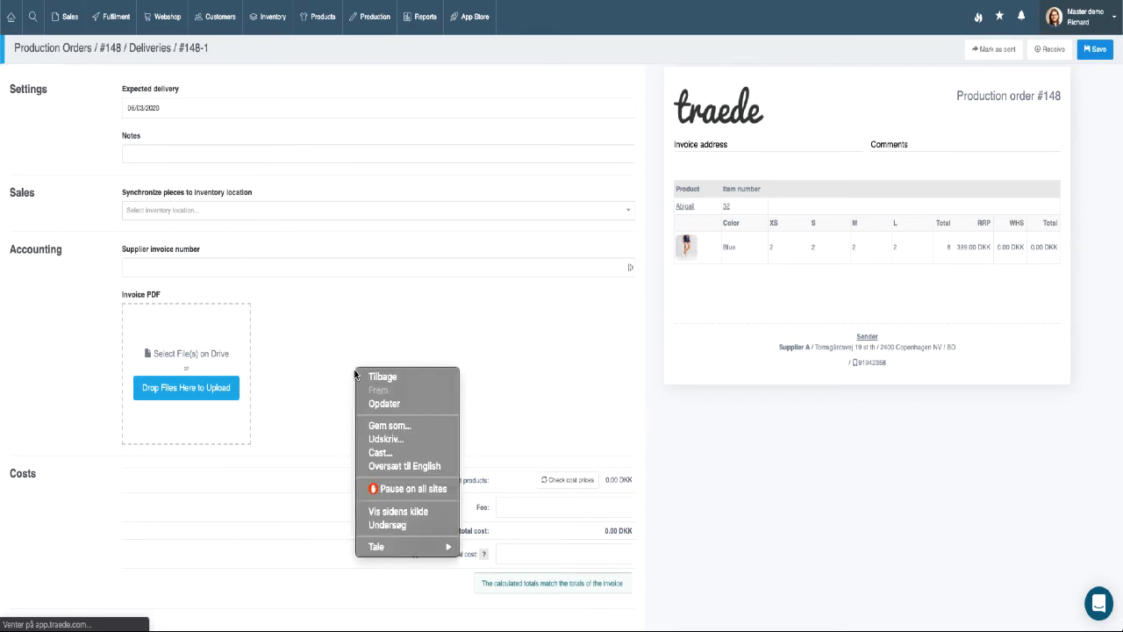
pyautogui.click(341, 313)
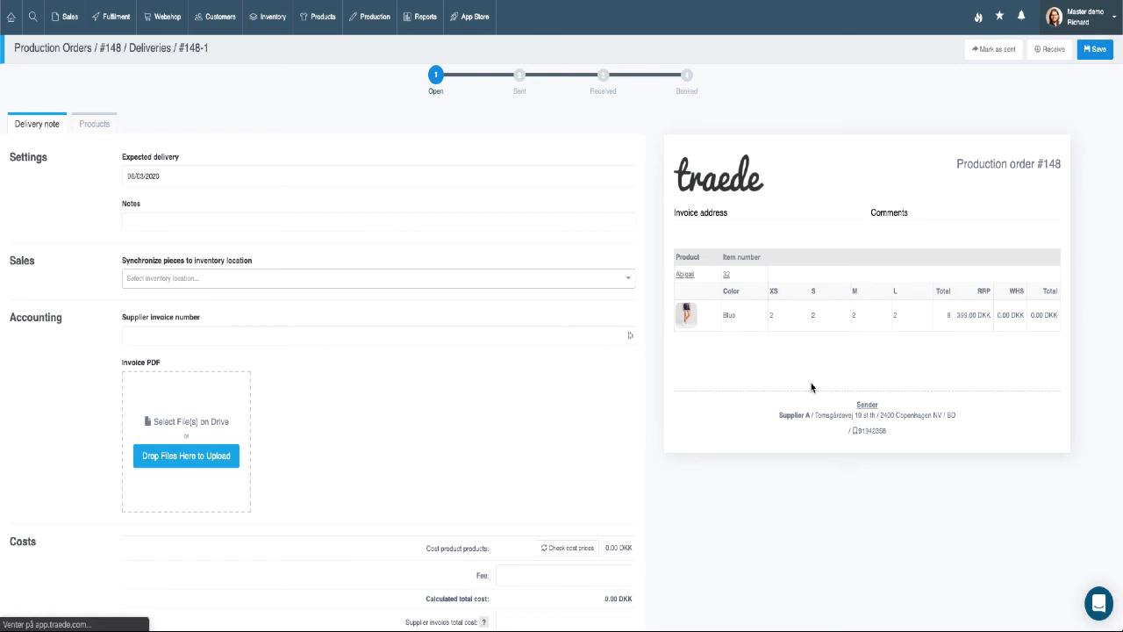
# Receive the delivery so its Abigail quantities go into inventory.
pyautogui.click(1053, 50)
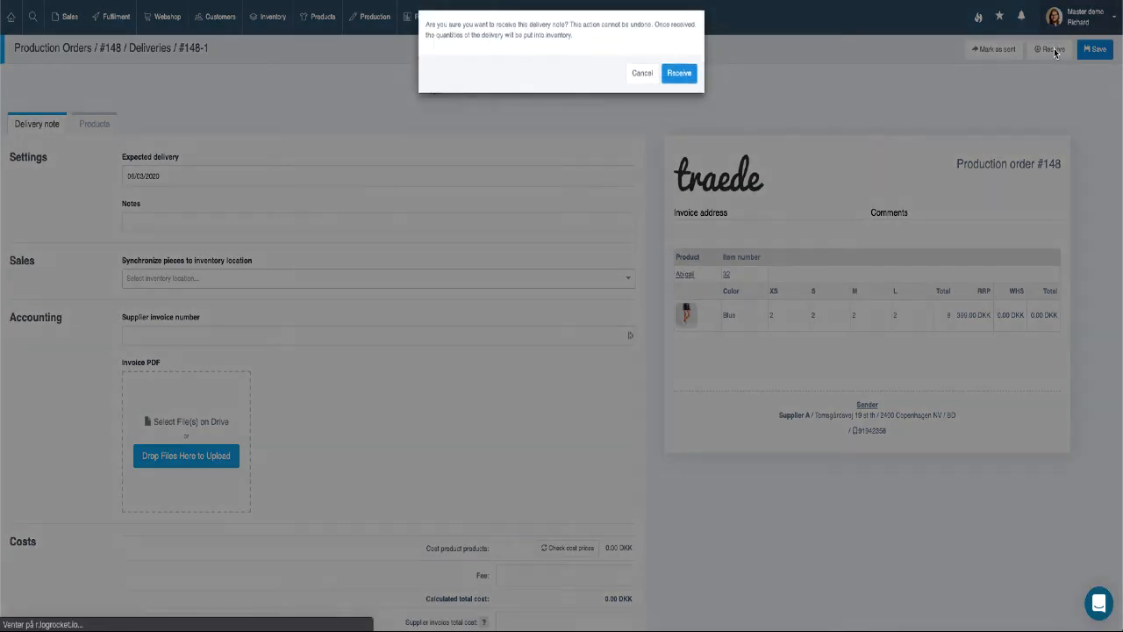
pyautogui.click(677, 82)
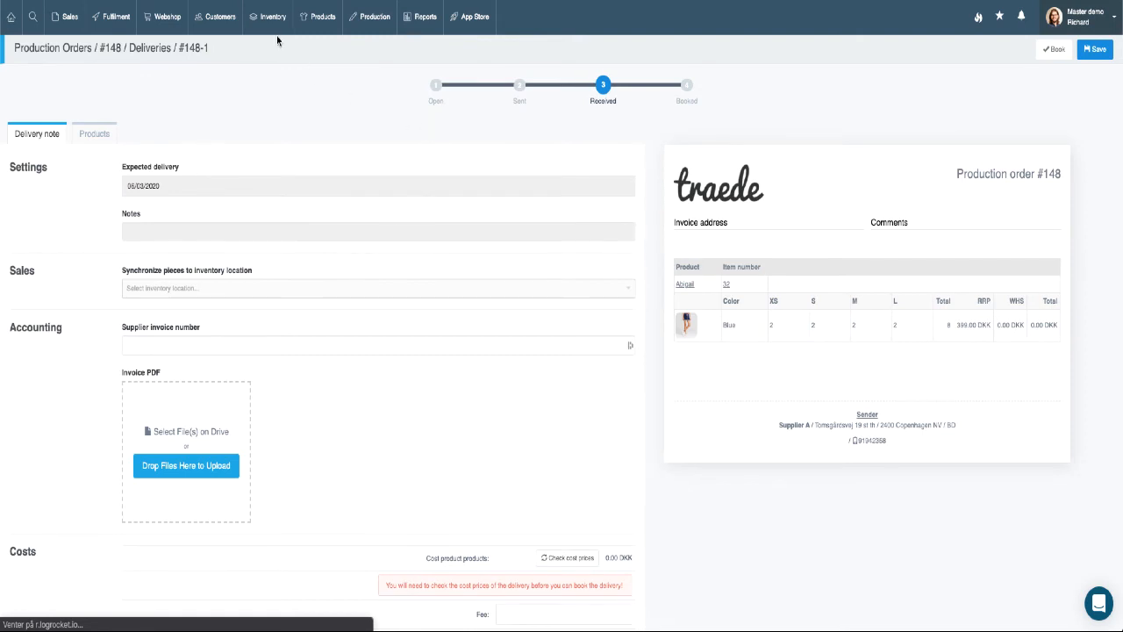
pyautogui.moveTo(697, 285)
pyautogui.mouseDown()
pyautogui.moveTo(677, 279)
pyautogui.moveTo(677, 289)
pyautogui.mouseUp()
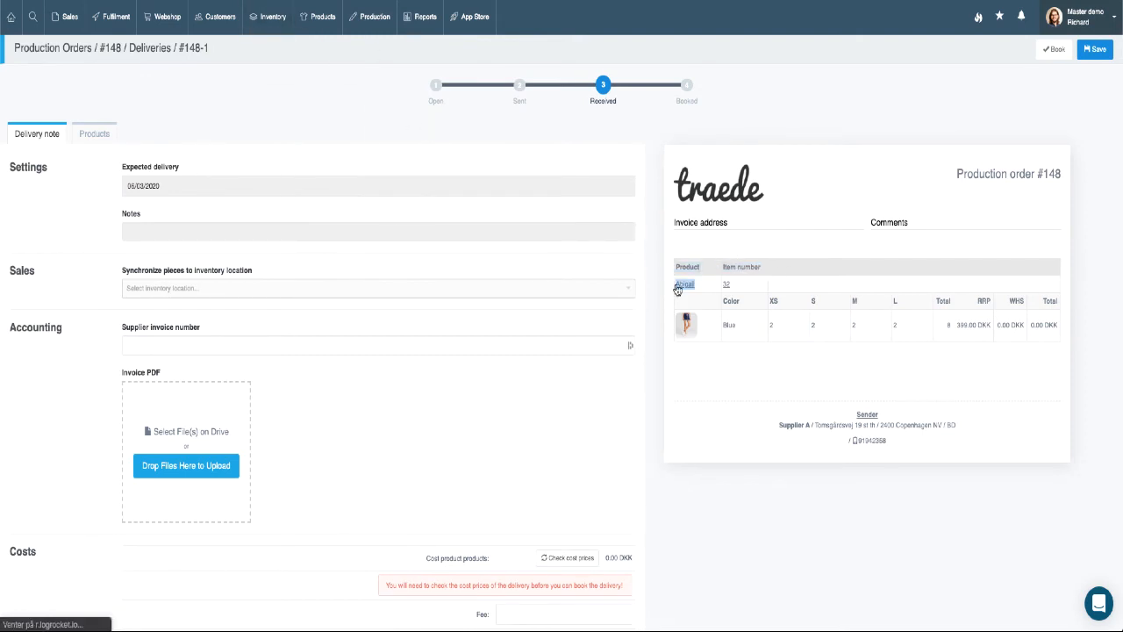
# Examine the inventory change history of the Abigail product.
pyautogui.click(269, 18)
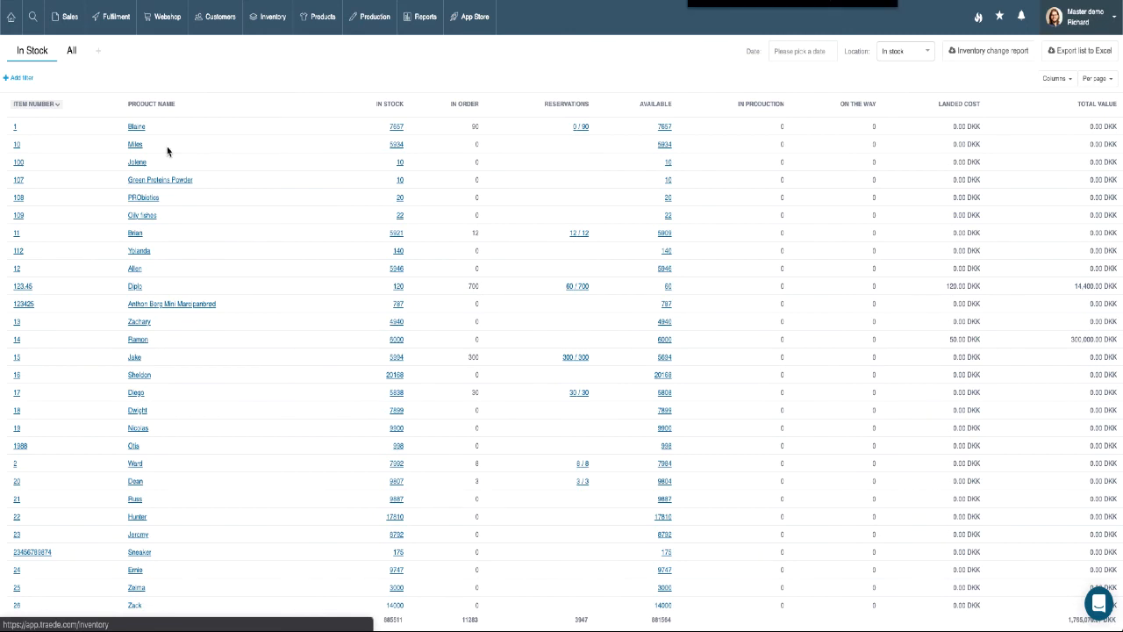
pyautogui.scroll(-4, 167, 150)
pyautogui.click(137, 365)
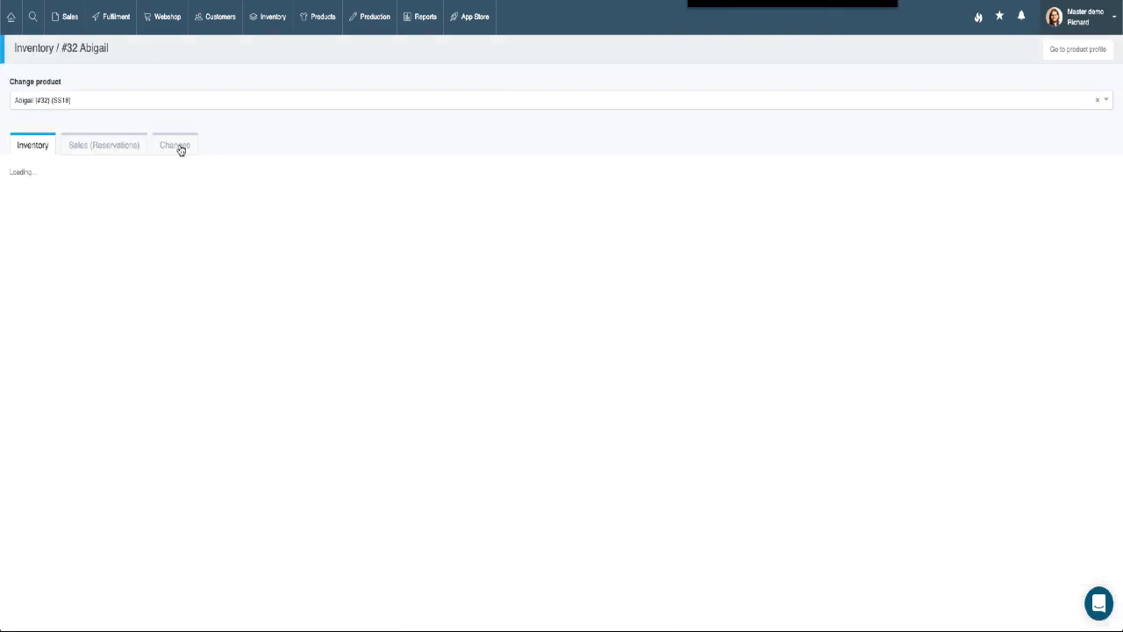
pyautogui.click(173, 148)
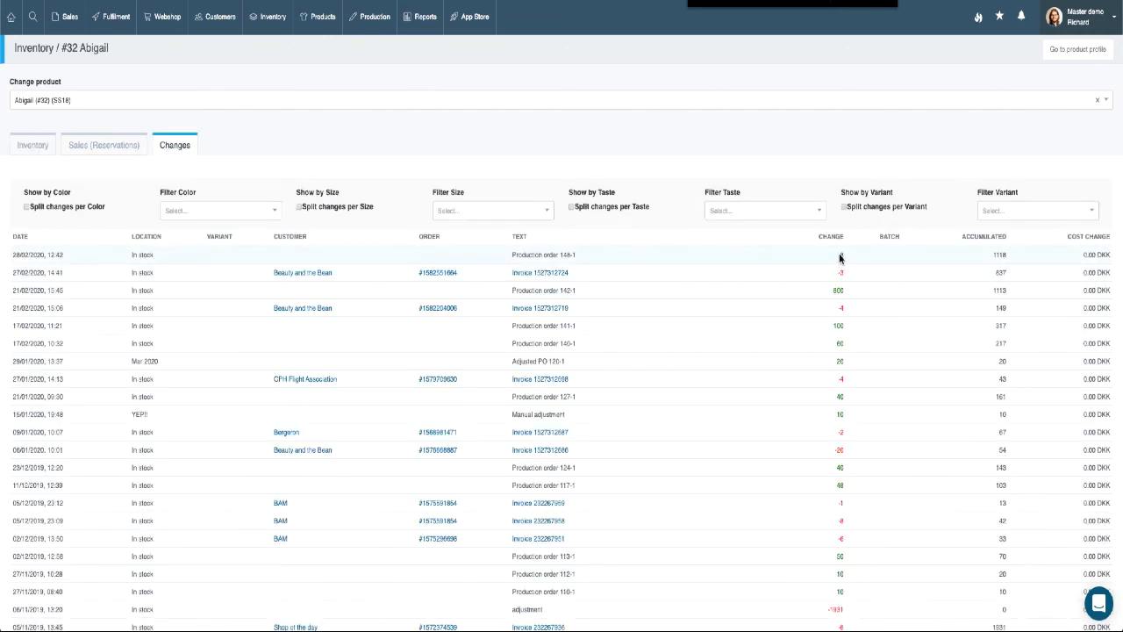
# Open the A.kjærbede AW20 New order from Abigail's sales reservations and start an invoice covering all its product quantities.
pyautogui.click(98, 149)
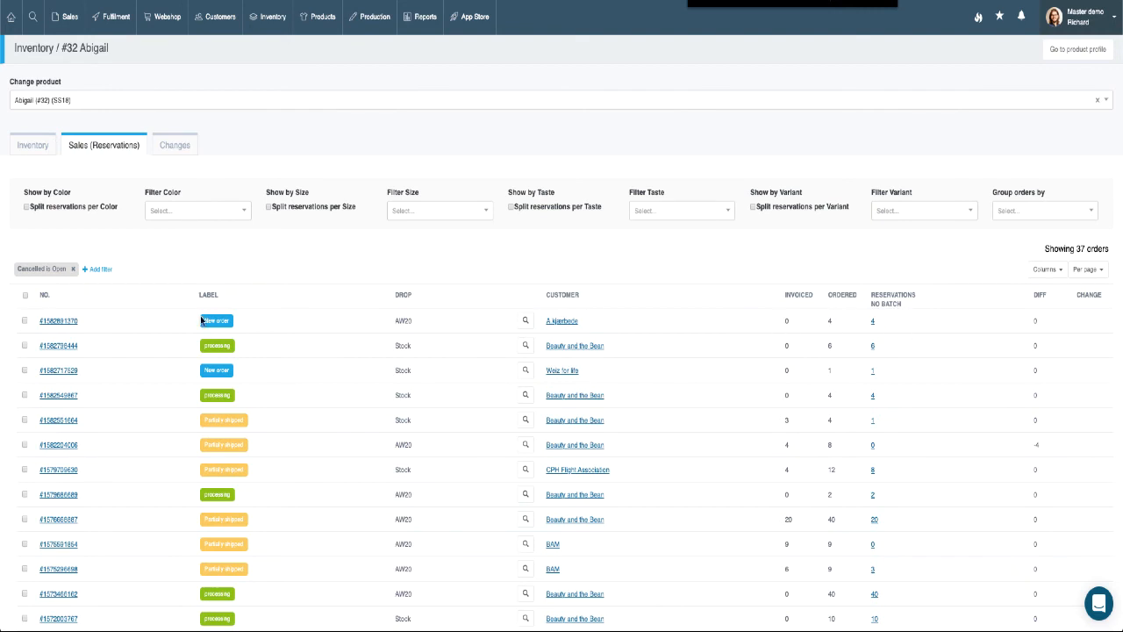
pyautogui.click(72, 322)
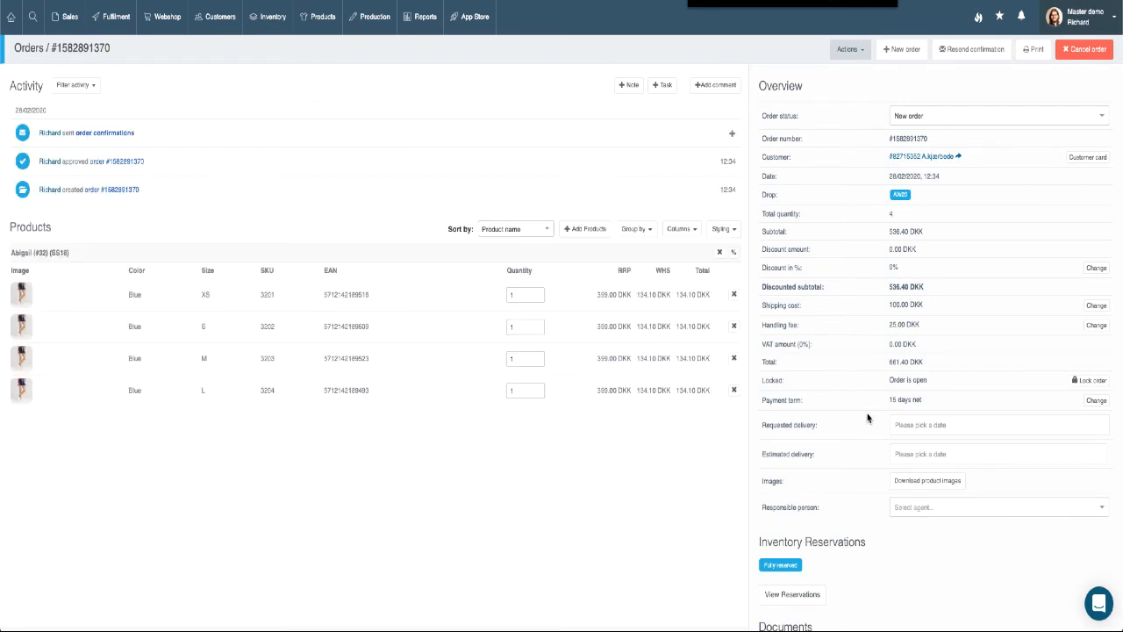
pyautogui.scroll(-4, 867, 417)
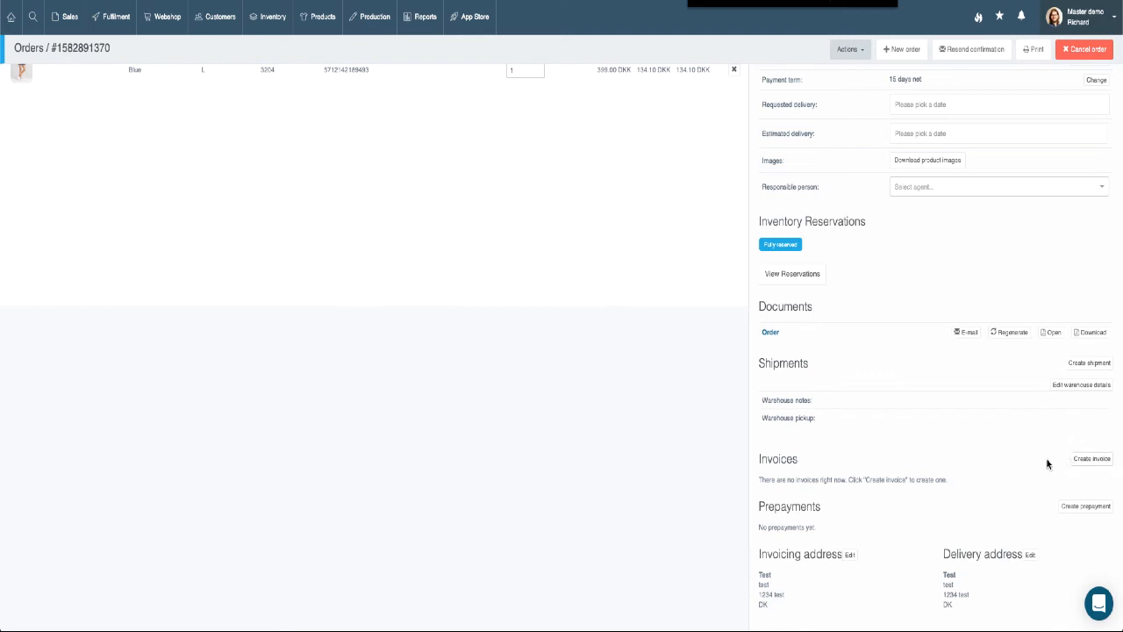
pyautogui.click(1091, 460)
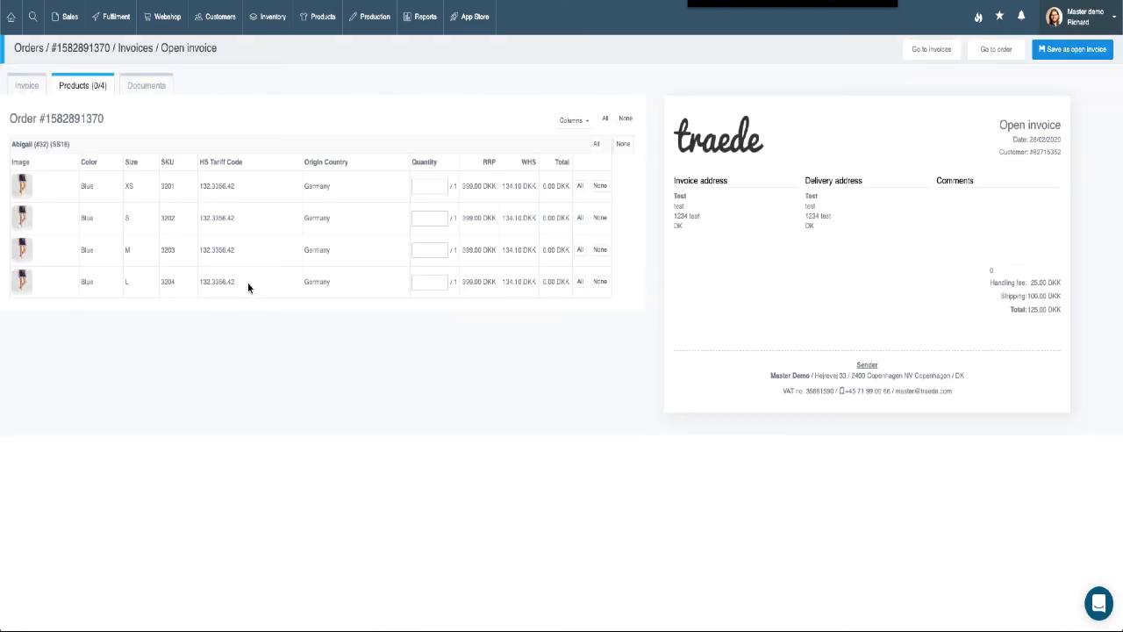
pyautogui.click(605, 120)
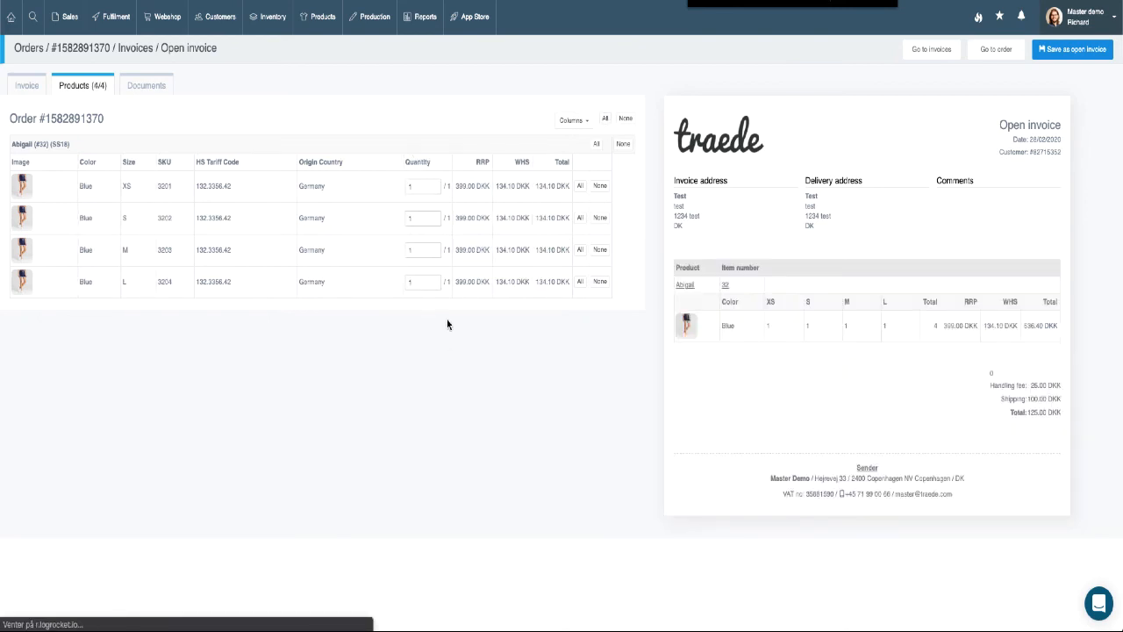
# Set the open invoice's VAT to 25 percent.
pyautogui.click(24, 90)
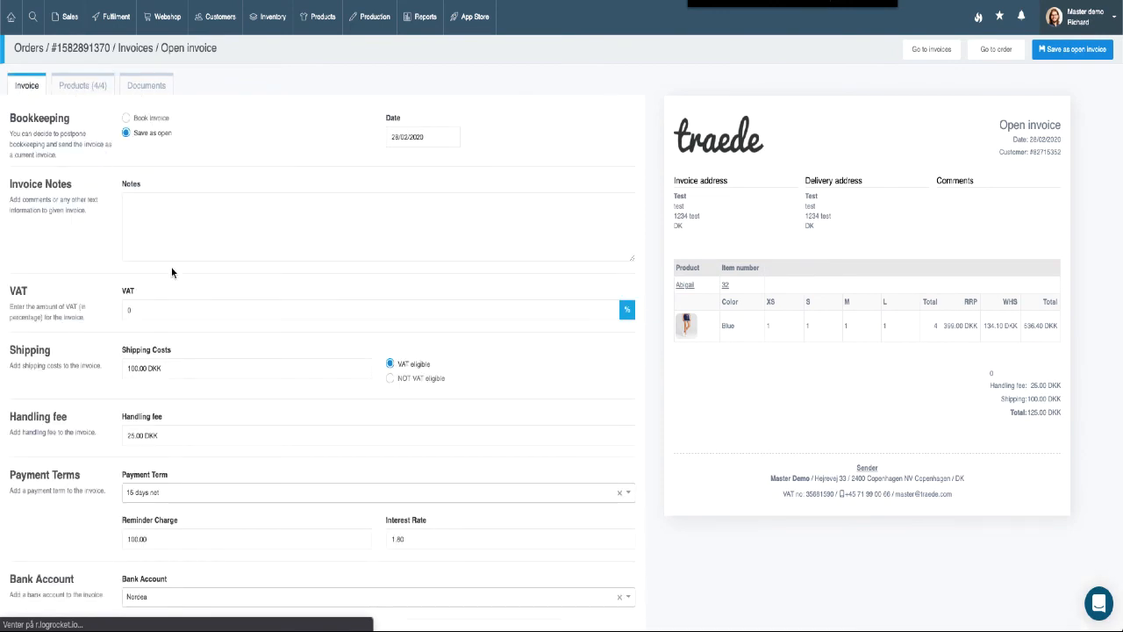
pyautogui.click(179, 306)
pyautogui.write('25')
pyautogui.click(208, 286)
pyautogui.scroll(-1, 283, 415)
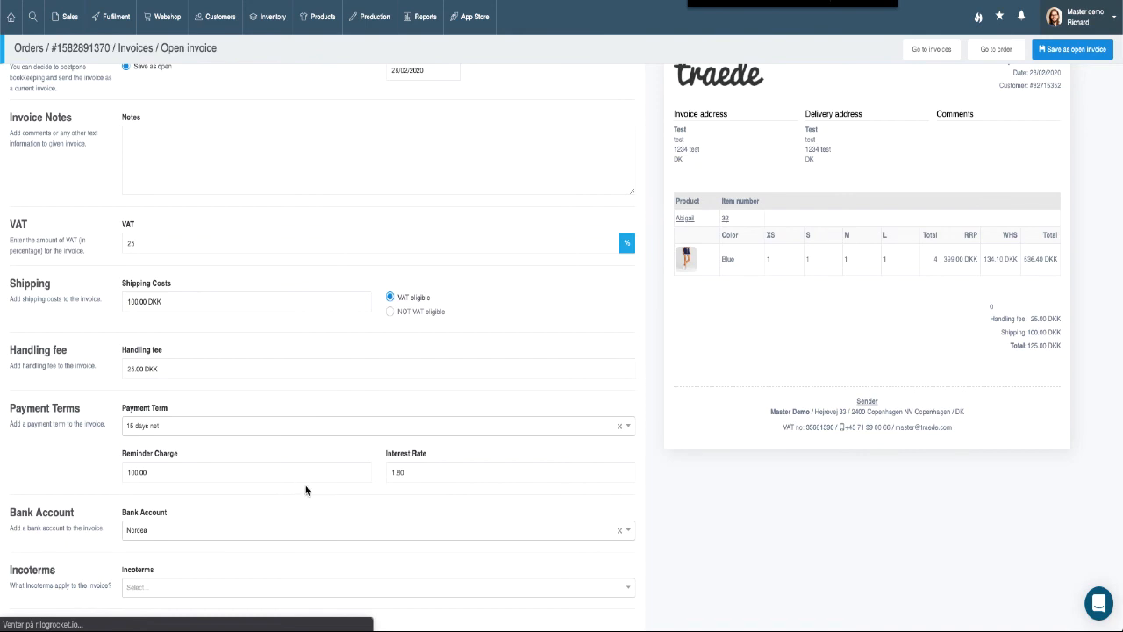
# Switch the open invoice to booking, change the last three digits of its invoice number to 272, and book the invoice.
pyautogui.scroll(2, 306, 489)
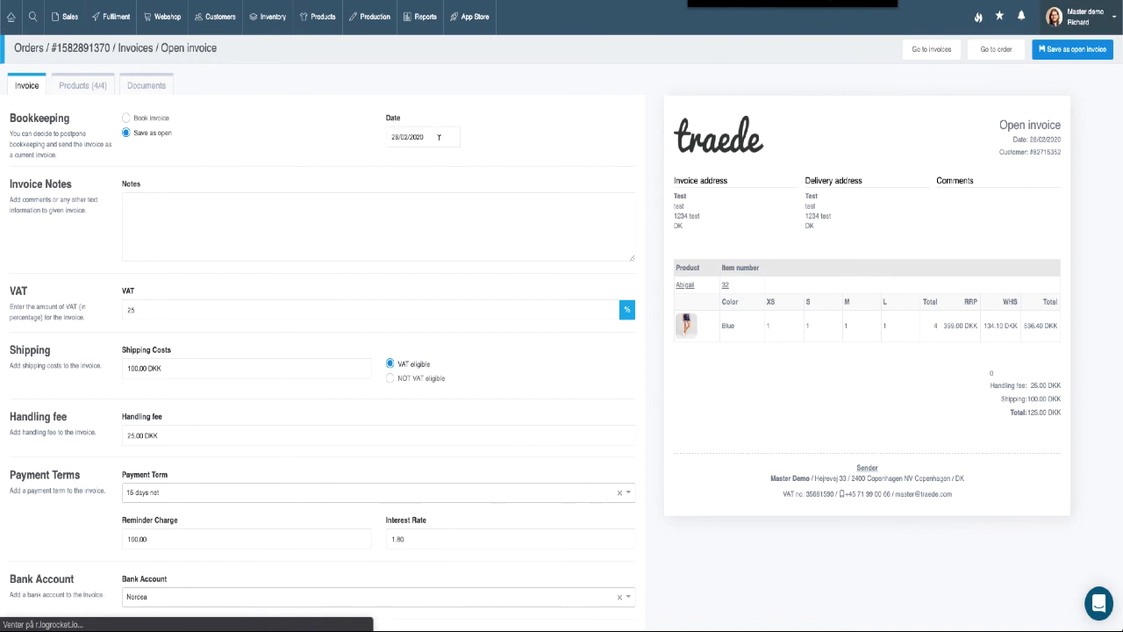
pyautogui.click(136, 119)
pyautogui.click(187, 182)
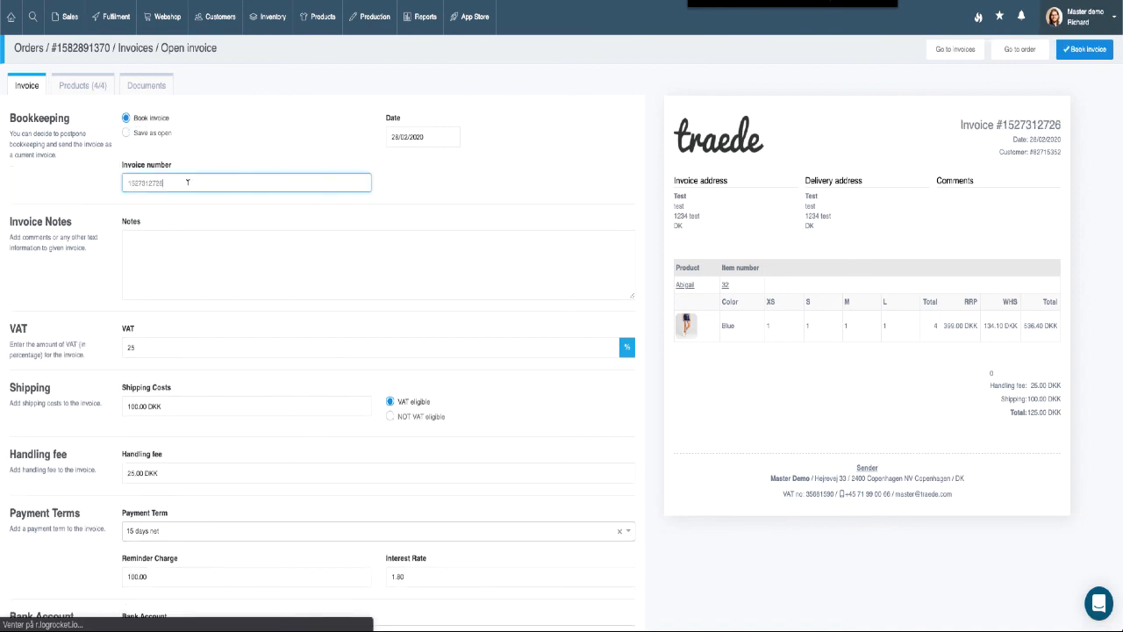
pyautogui.press('BackSpace')
pyautogui.press('BackSpace')
pyautogui.press('BackSpace')
pyautogui.write('27')
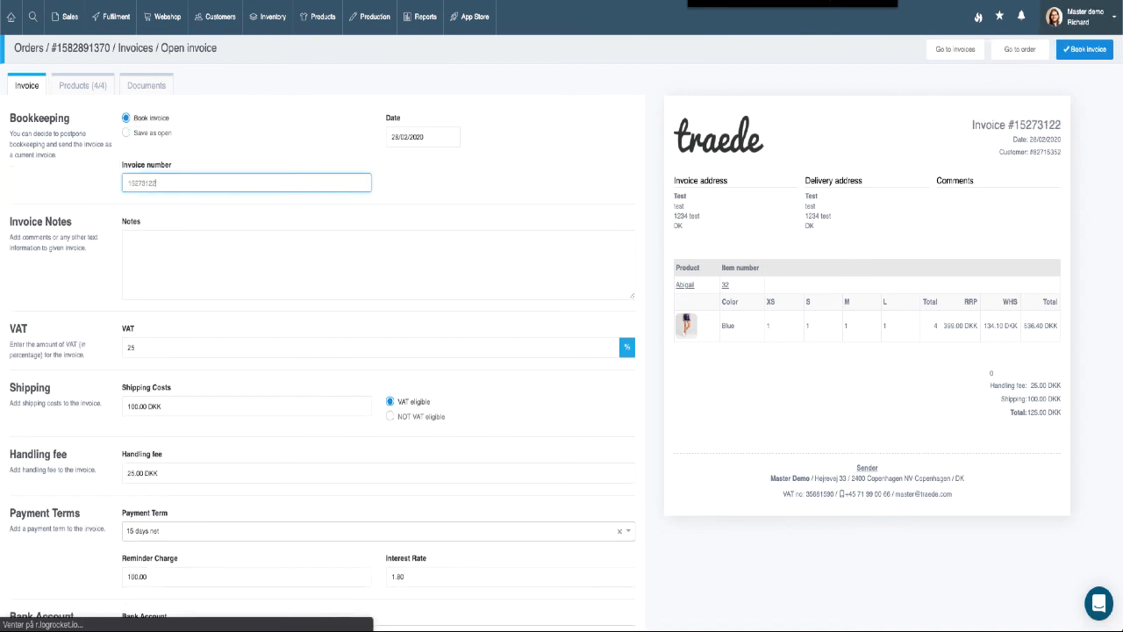
pyautogui.write('2')
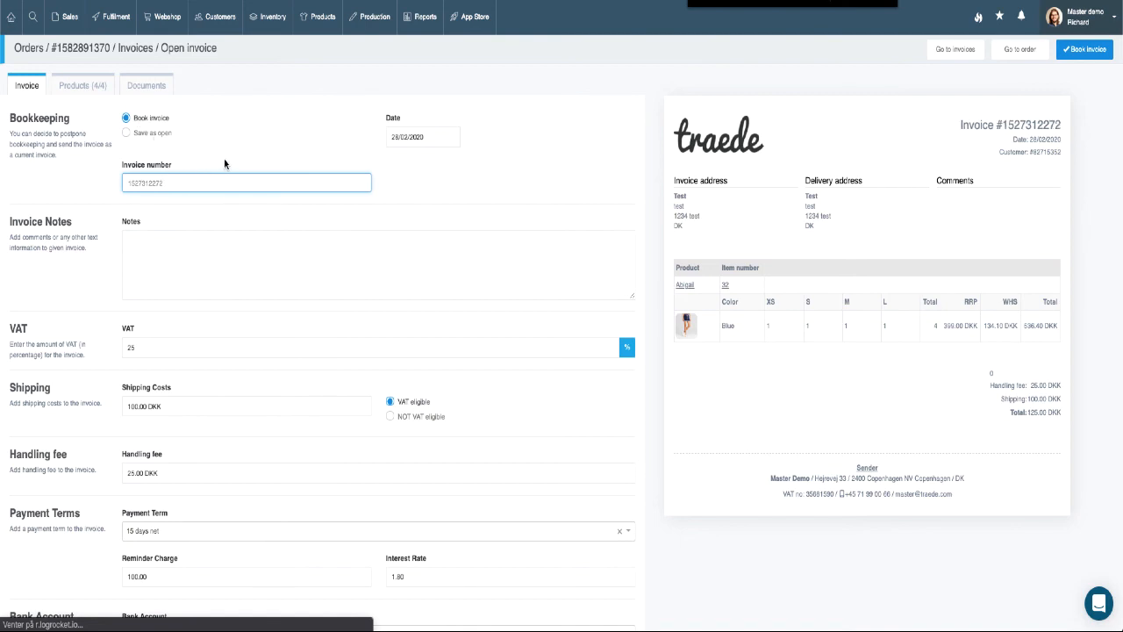
pyautogui.click(119, 187)
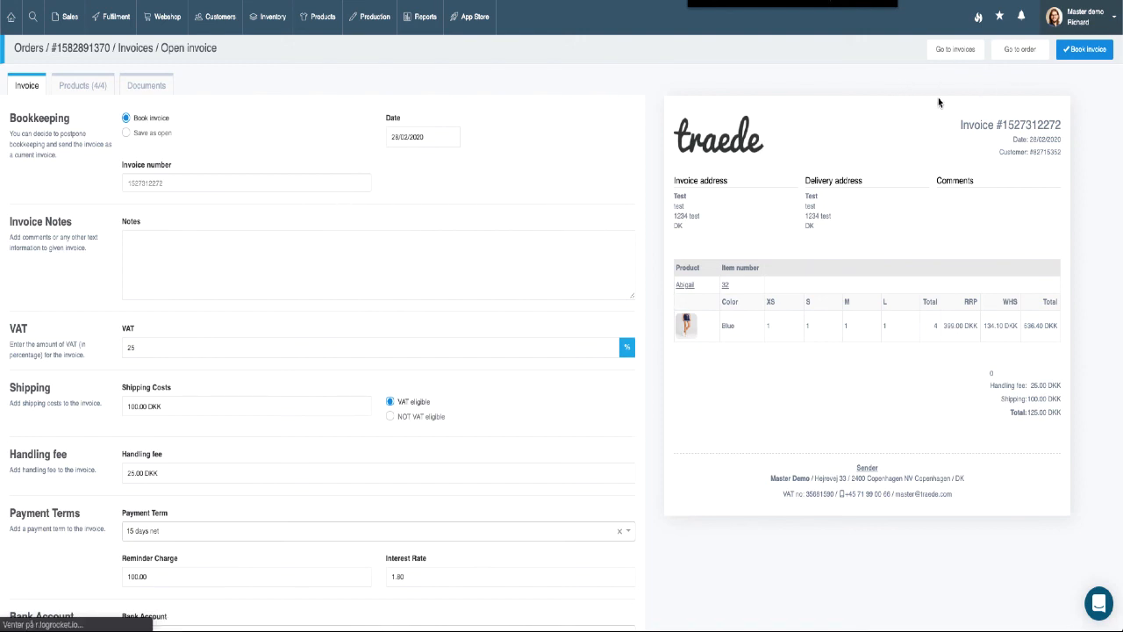
pyautogui.click(1088, 53)
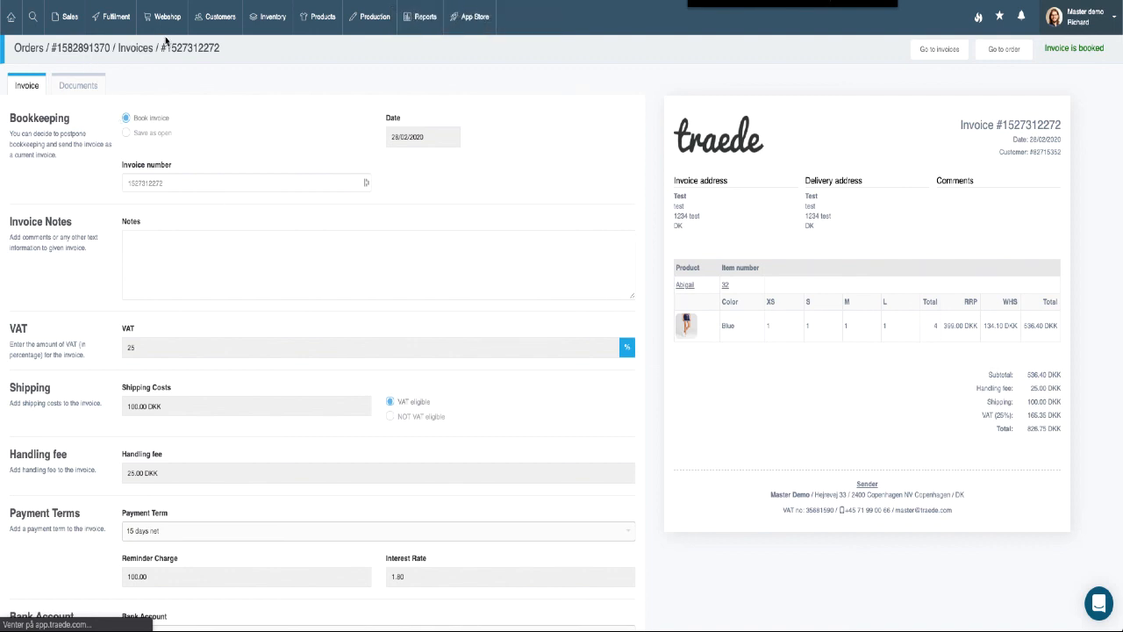
# Find Abigail, item number 32, in the inventory list and examine its stock changes for the booked invoice.
pyautogui.moveTo(274, 19)
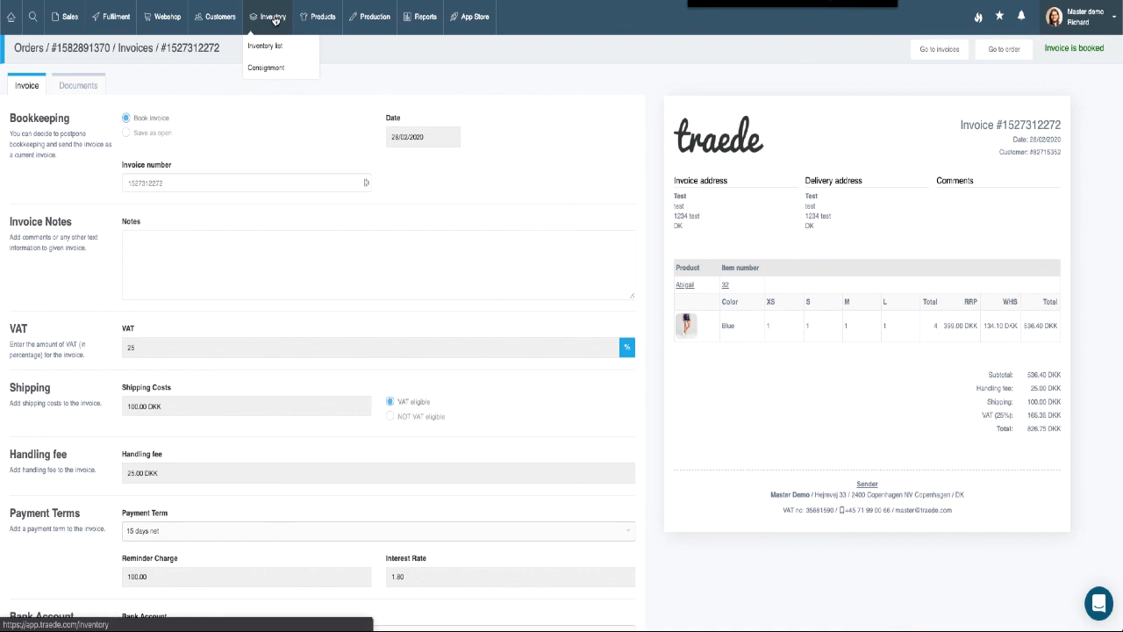
pyautogui.click(273, 19)
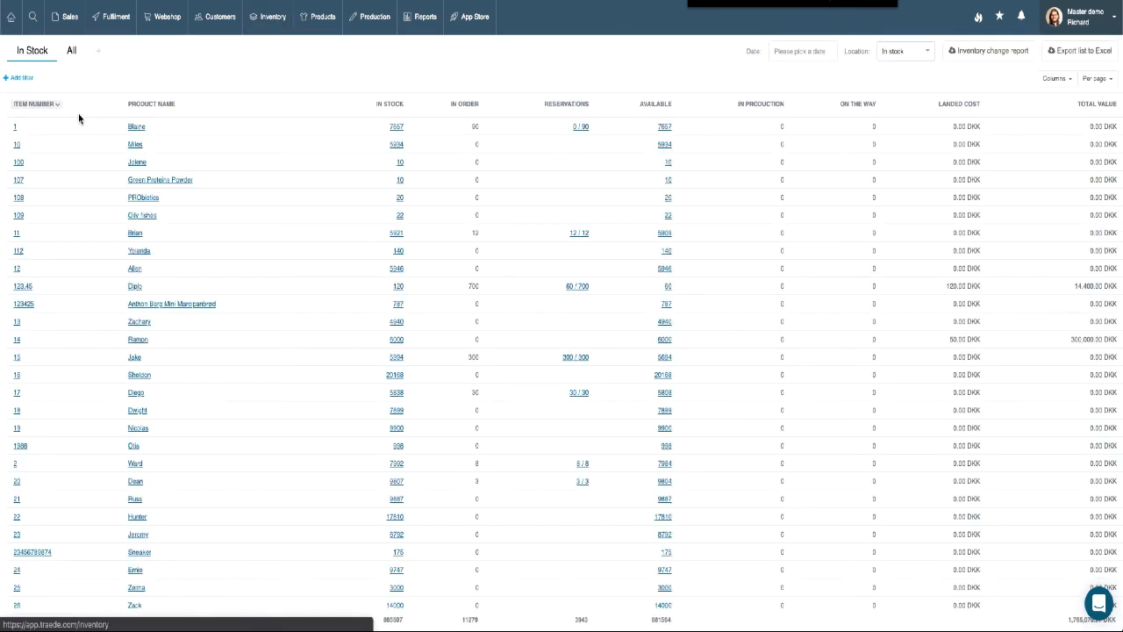
pyautogui.scroll(-4, 32, 182)
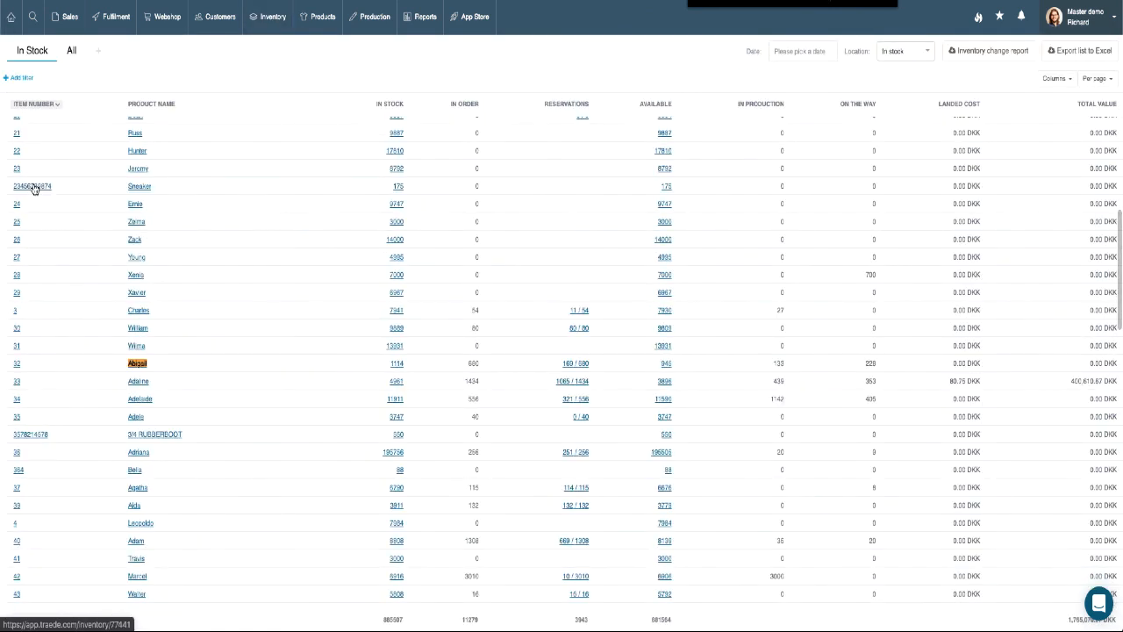
pyautogui.click(17, 363)
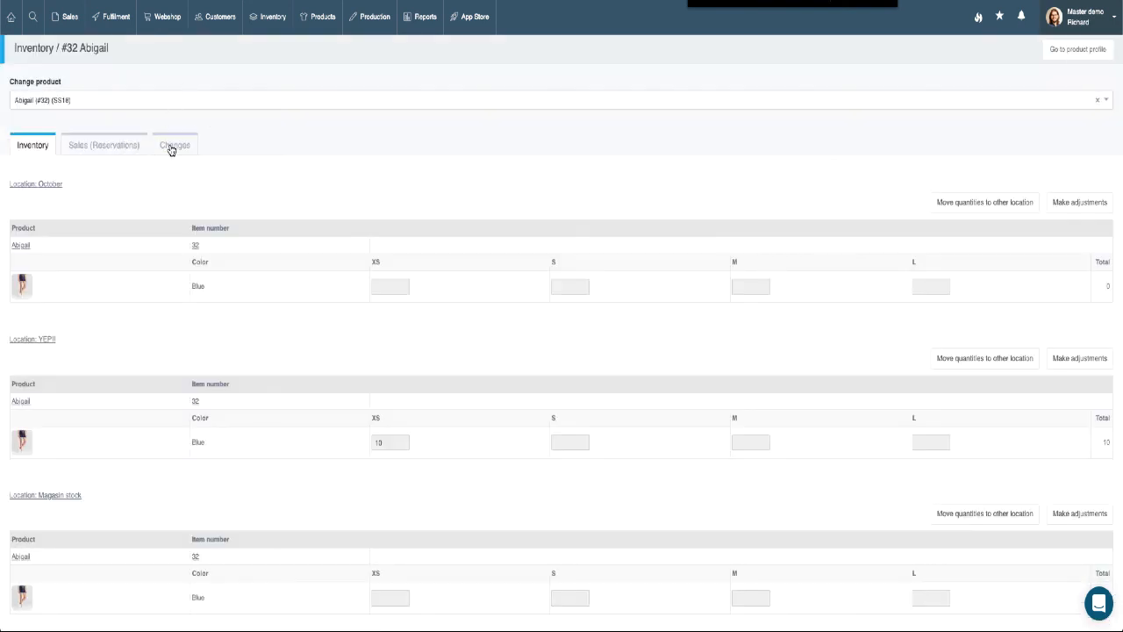
pyautogui.click(171, 147)
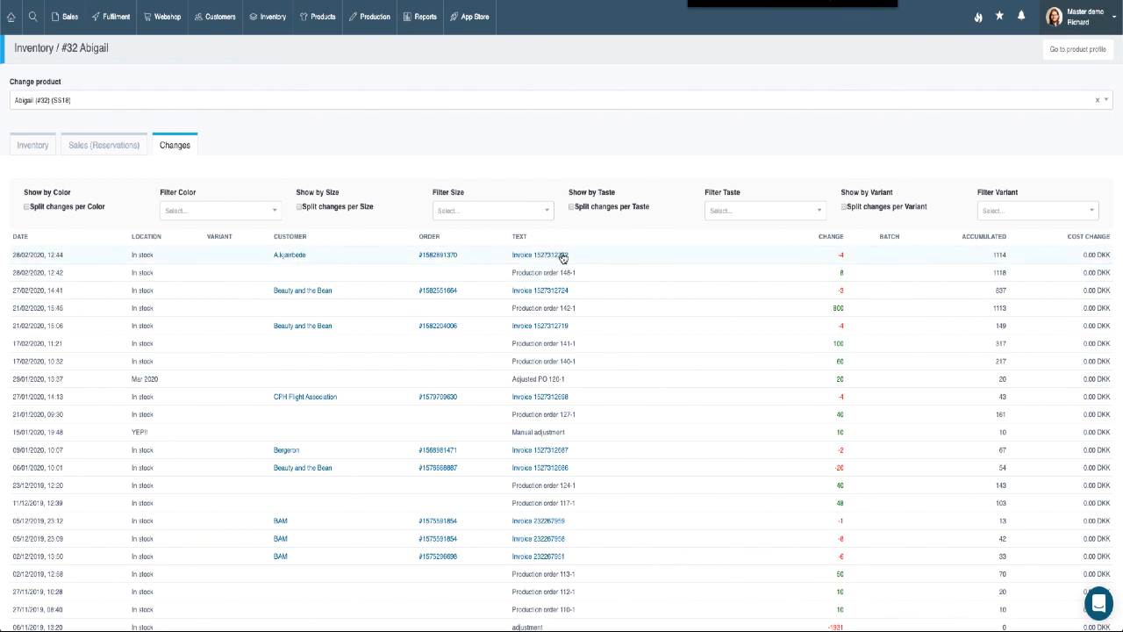
# Review Abigail's sales reservations, checking the invoiced, ordered and reserved quantities across the whole list of orders.
pyautogui.click(118, 154)
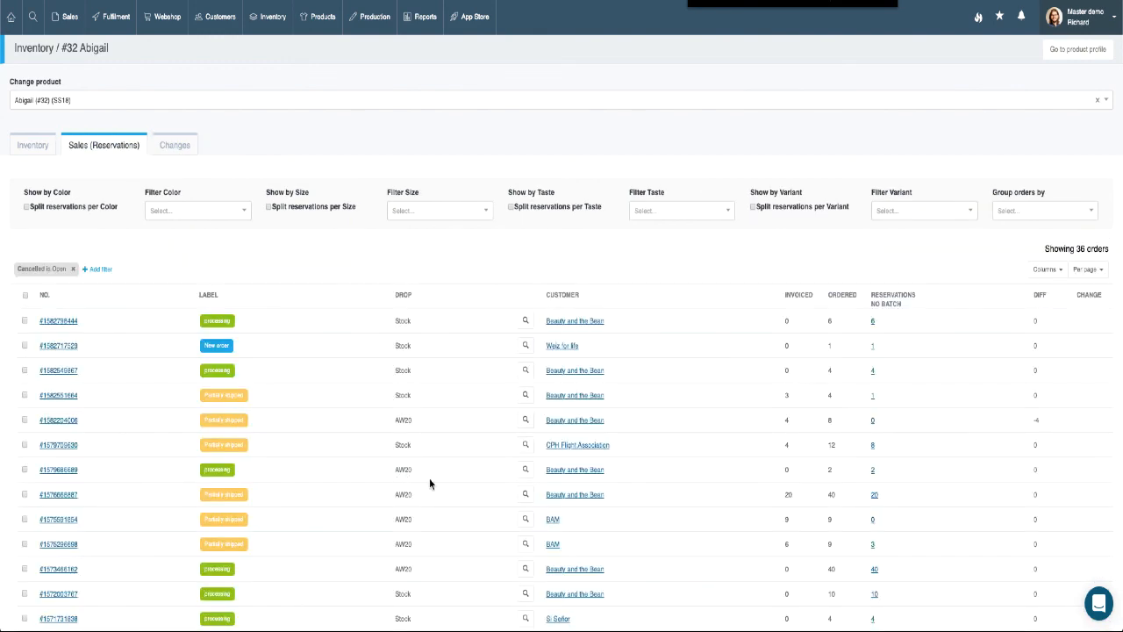
pyautogui.scroll(-7, 429, 482)
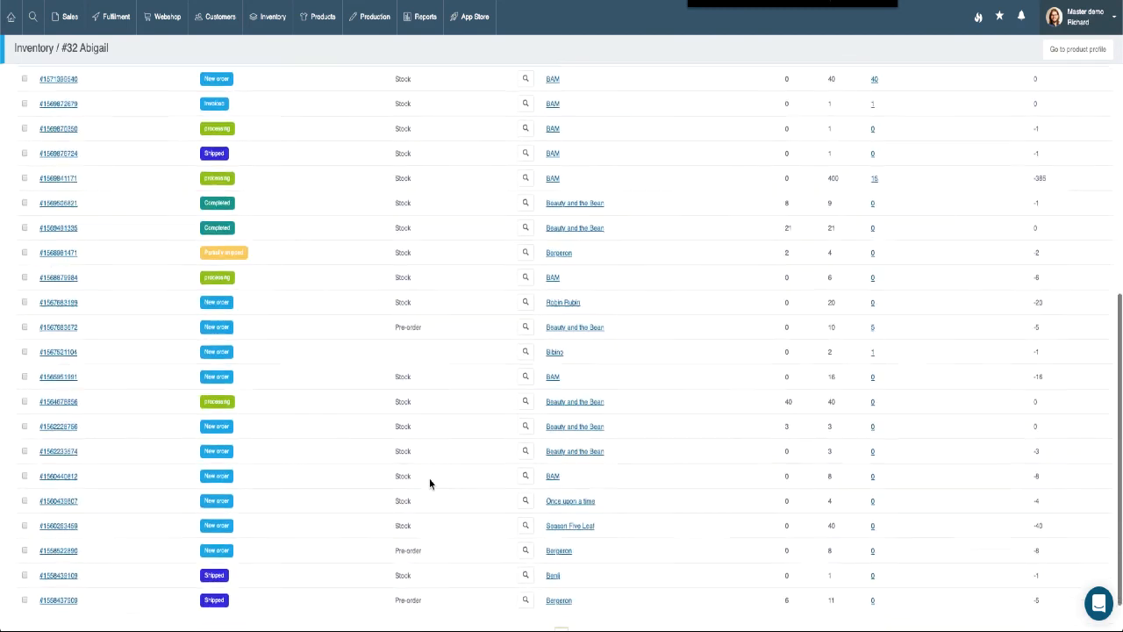
pyautogui.scroll(10, 429, 478)
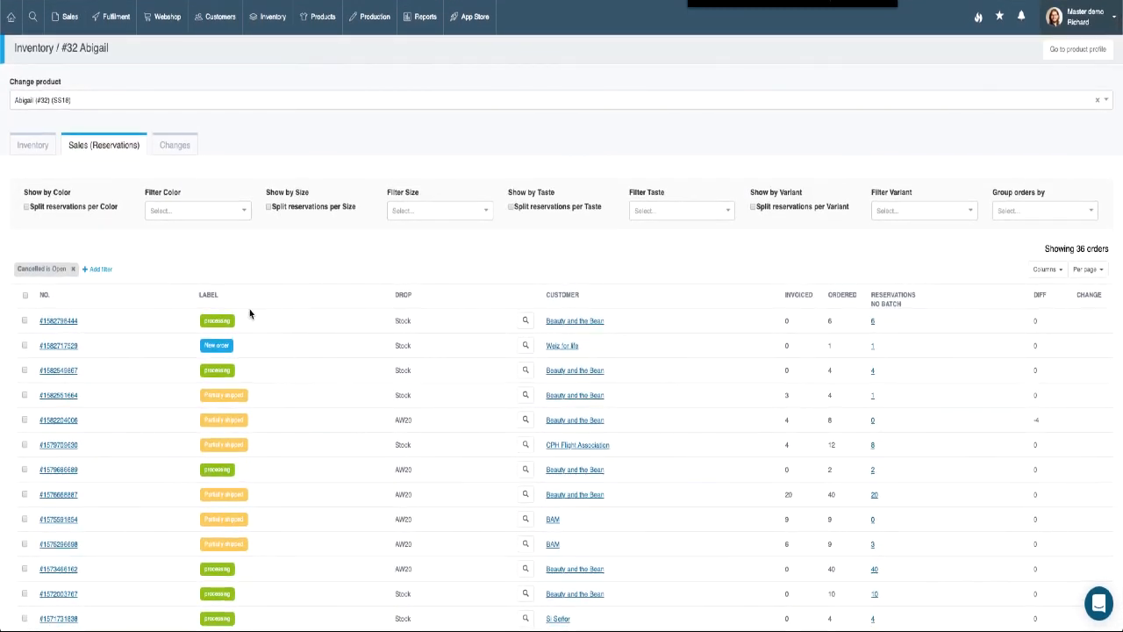